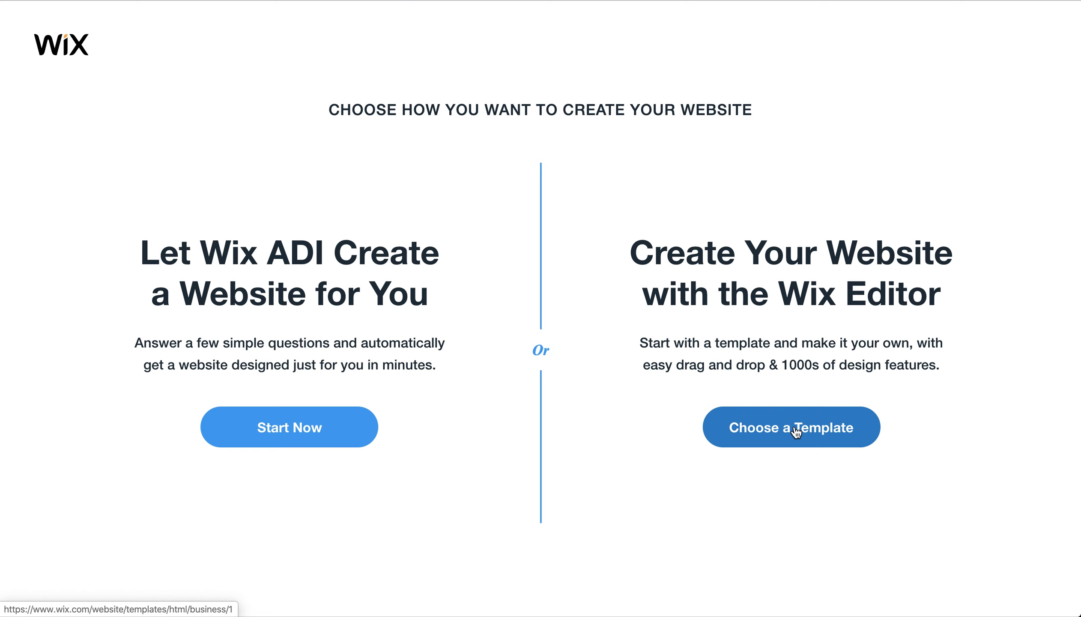
Choose to build the site from a template and open a preview of the Success Coach business template
left_click(796, 431)
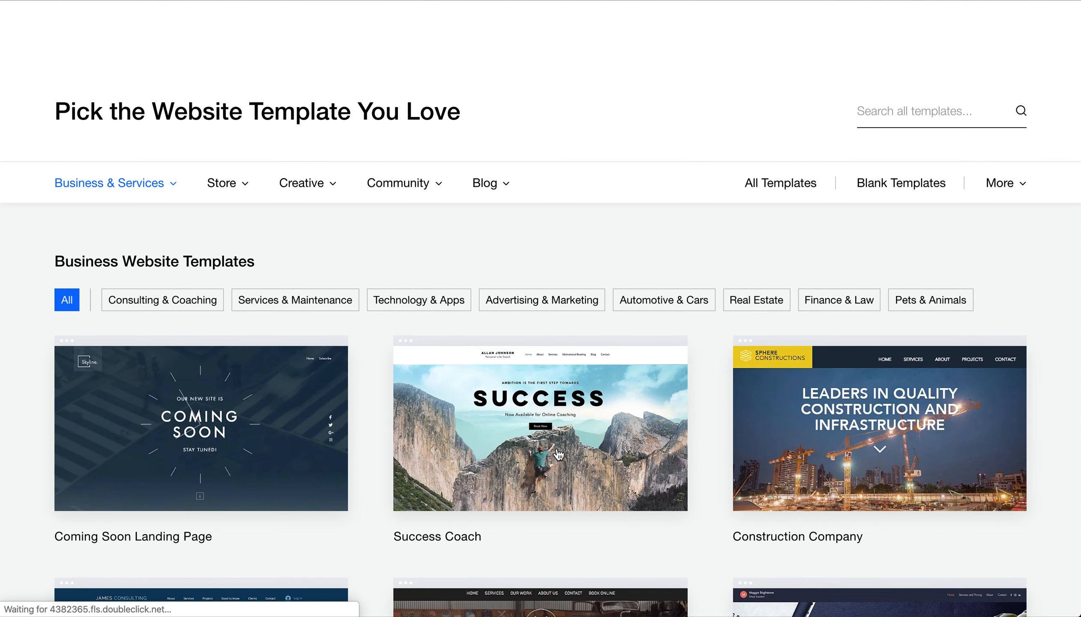
mouse_move(579, 452)
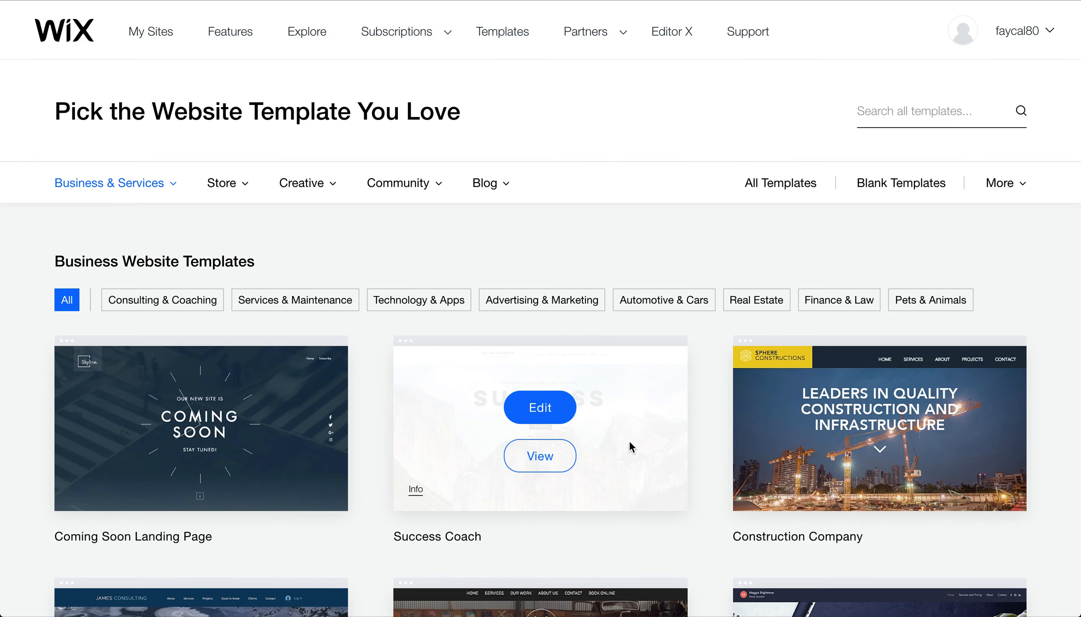
left_click(549, 457)
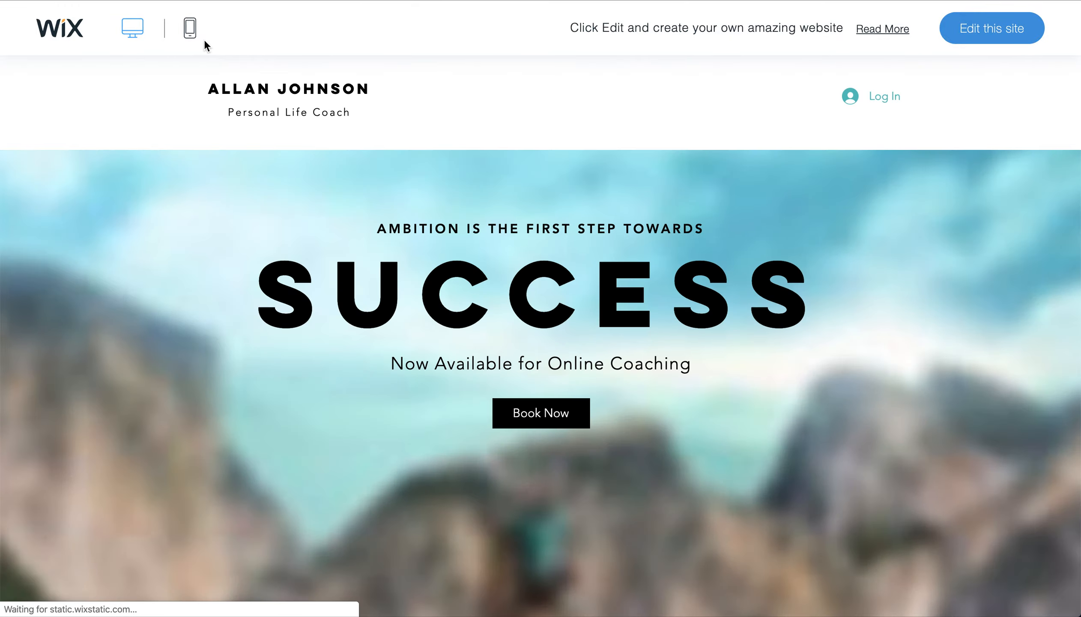
Preview the template's mobile layout and navigation menu, and open the template for editing
left_click(190, 30)
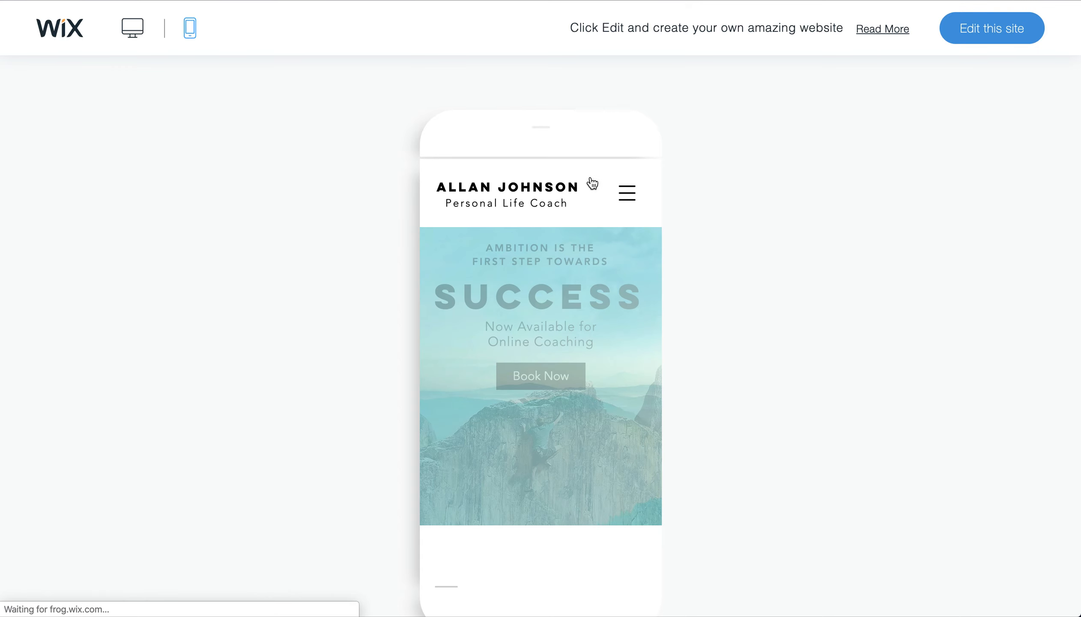
left_click(629, 202)
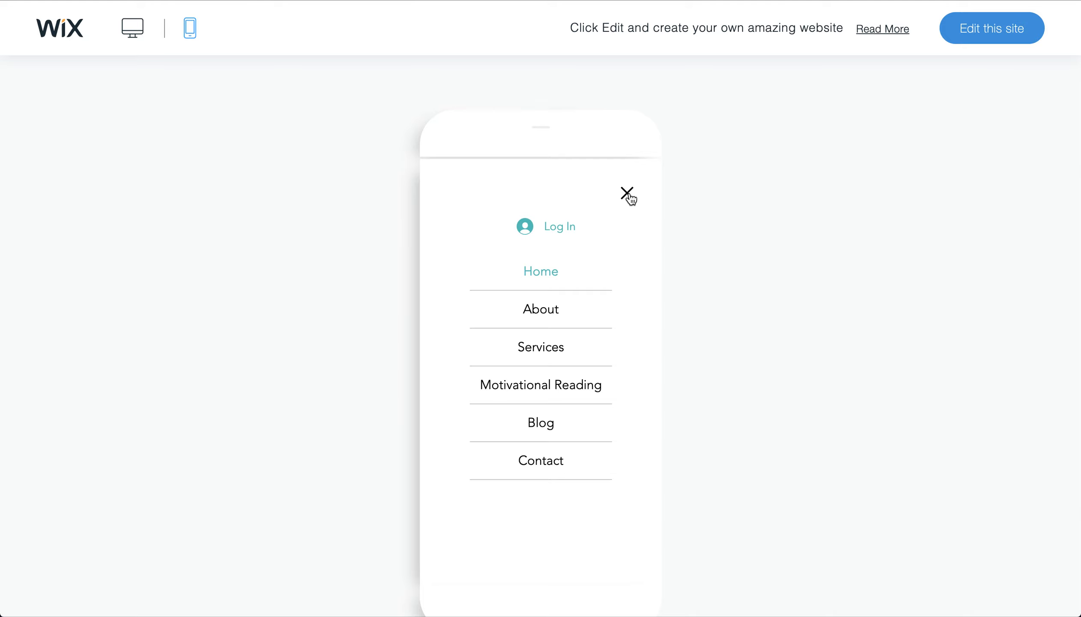
left_click(629, 200)
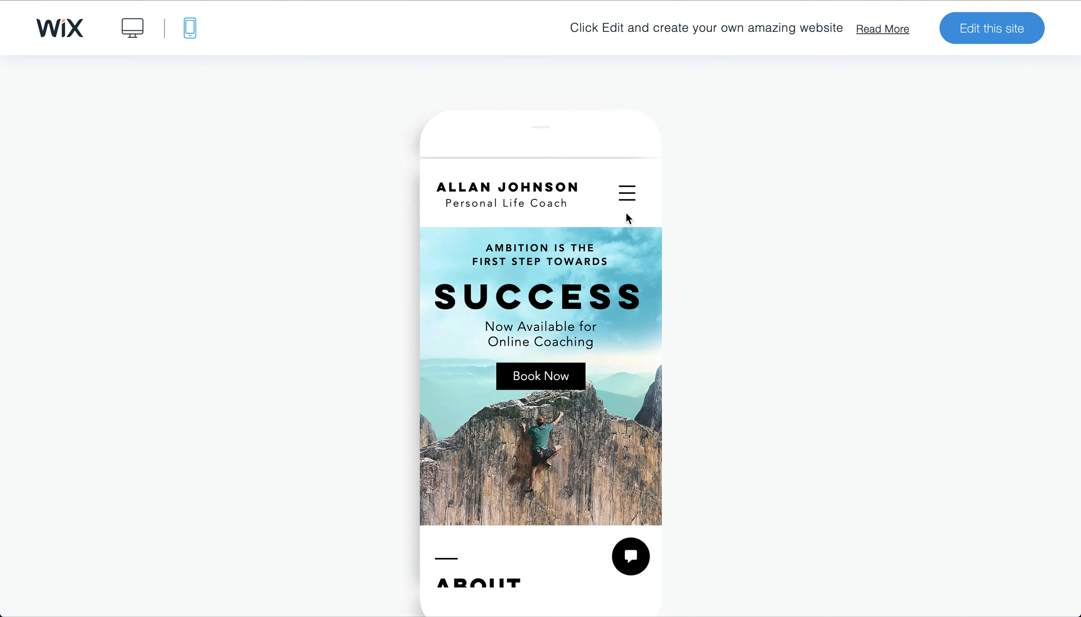
left_click(987, 34)
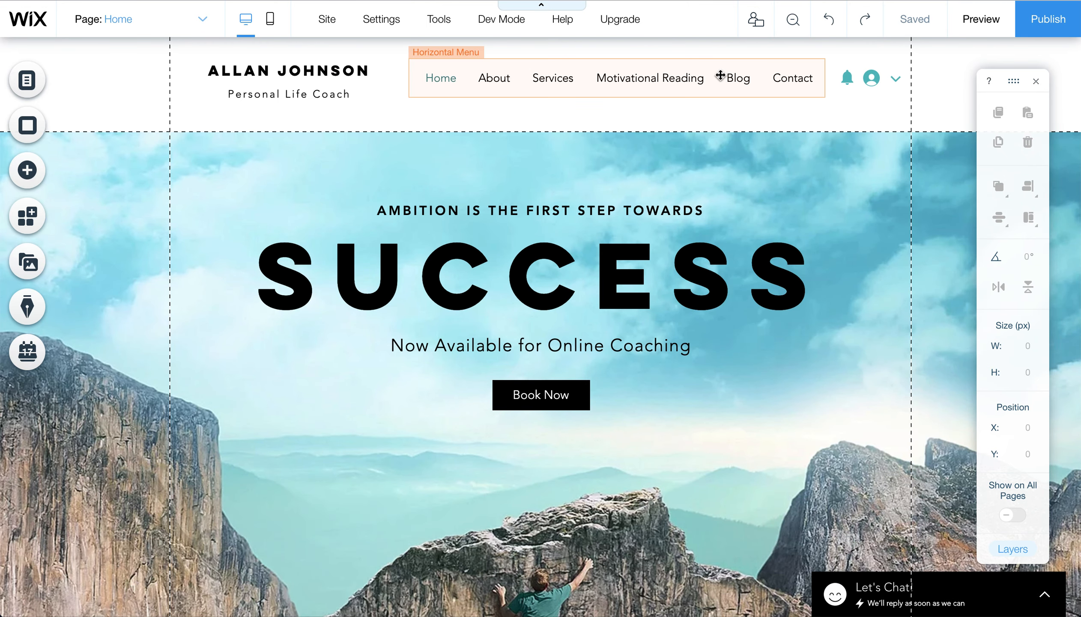
Try deleting the Login Bar from the page header, and undo the deletion
left_click(879, 82)
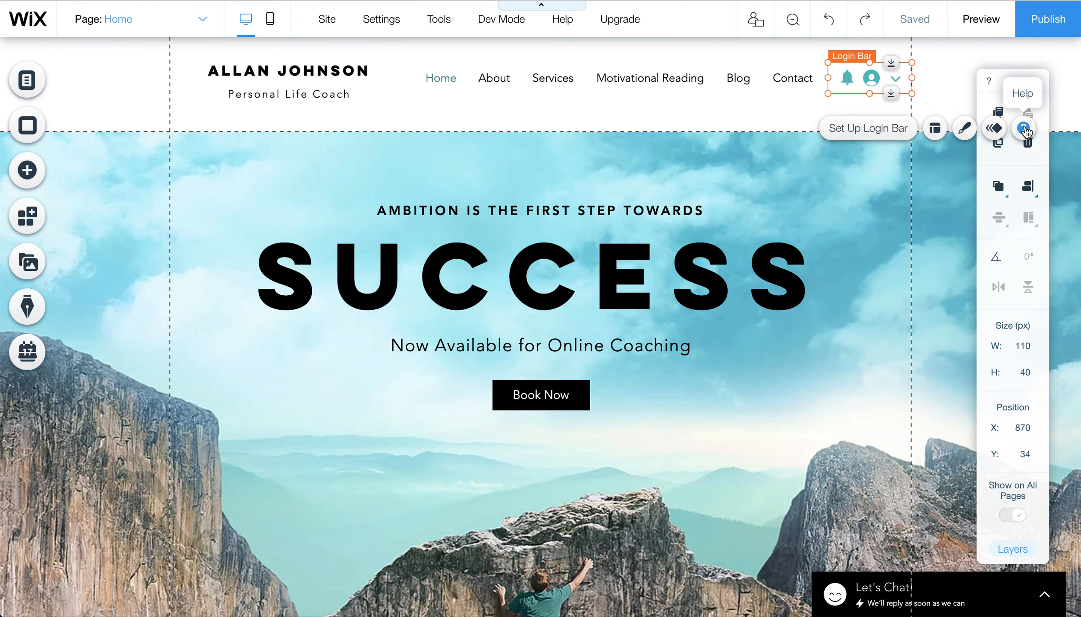
left_click(1017, 129)
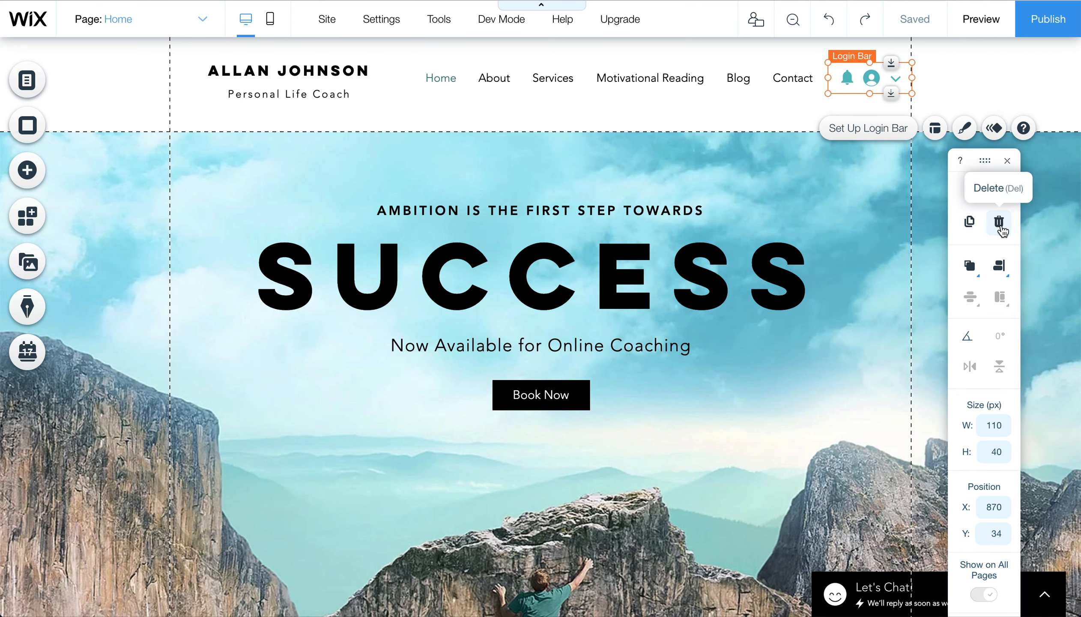
left_click(1000, 222)
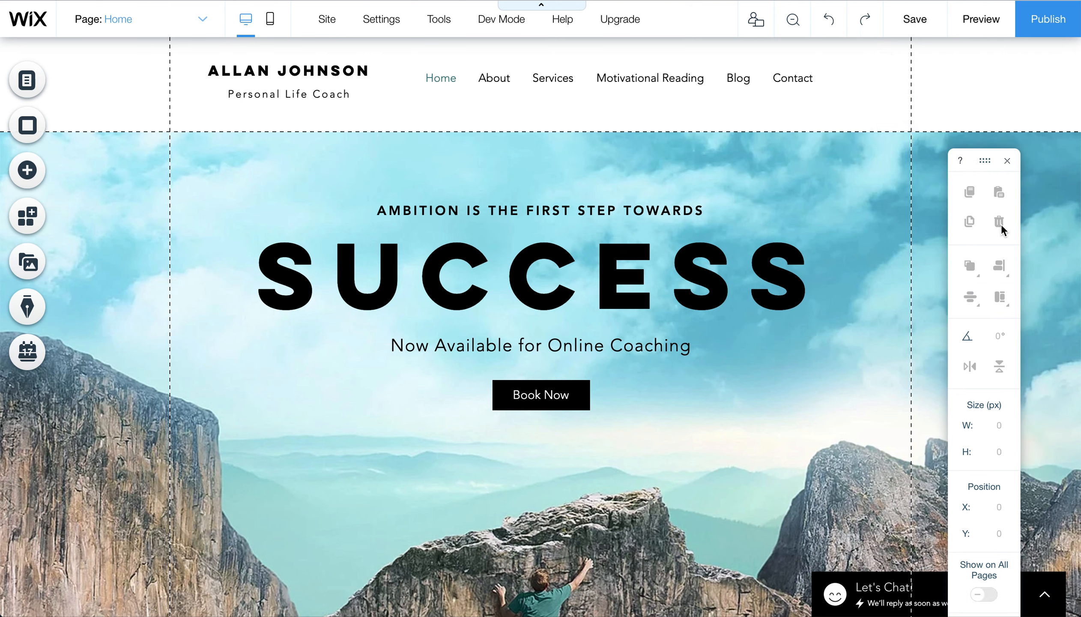
left_click(832, 25)
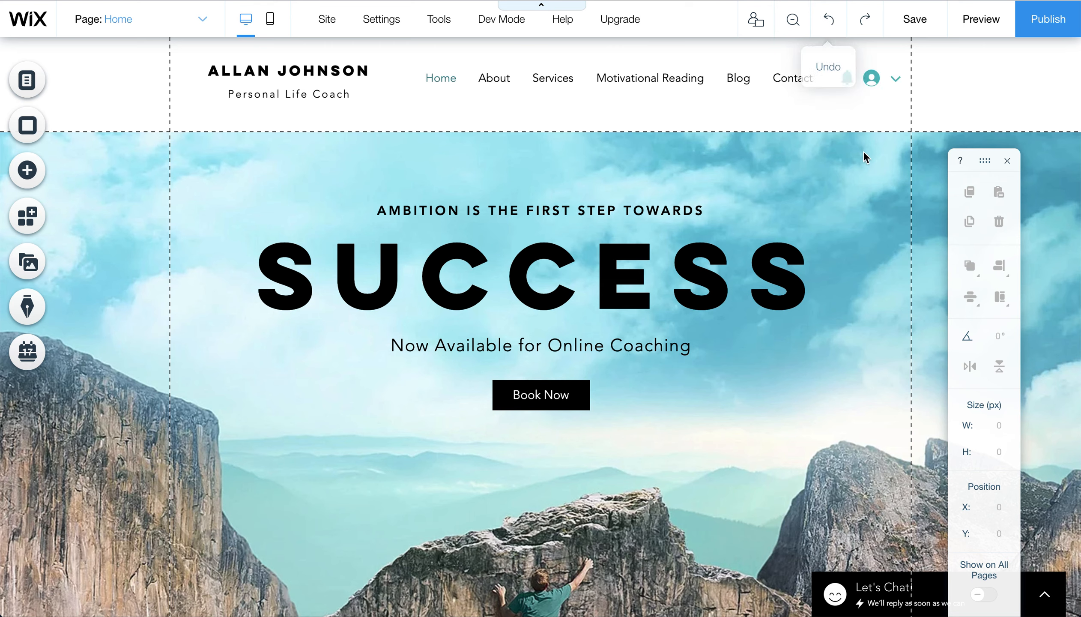
Move the floating editor toolbar back up beside the header and view its help article
left_click_drag(982, 171, 1003, 93)
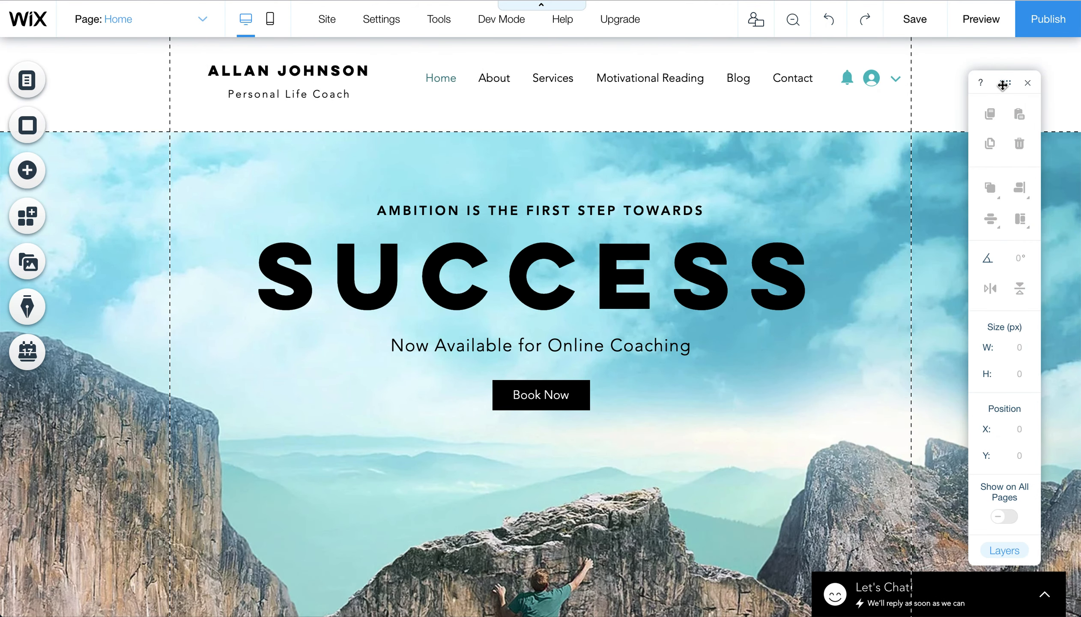
left_click(982, 84)
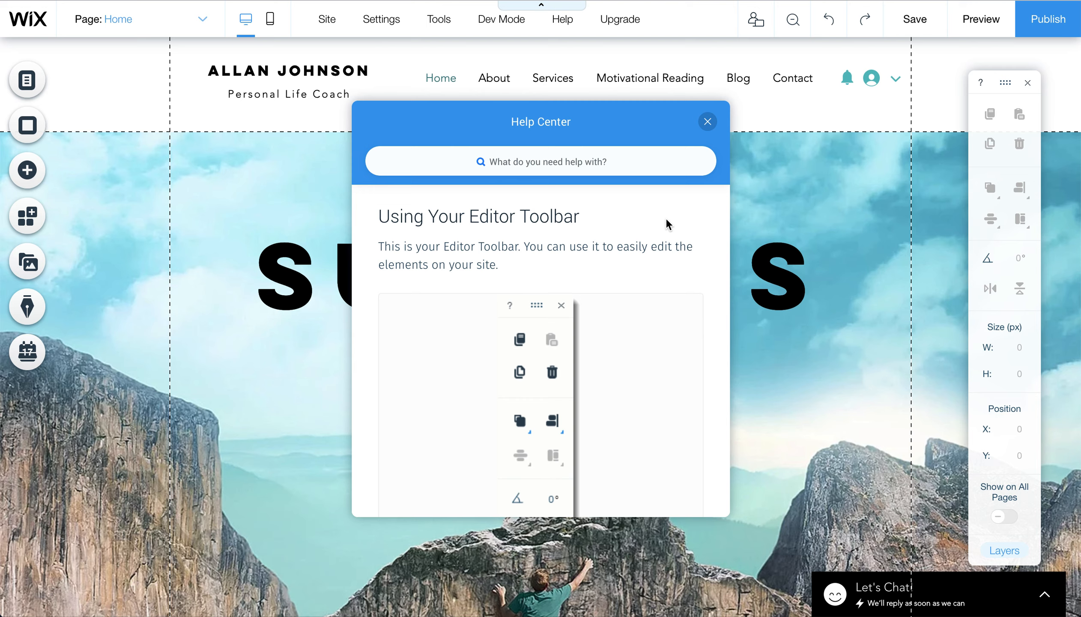
left_click(708, 122)
Replace the large SUCCESS heading in the hero strip with the text "FAILURE"
left_click(650, 276)
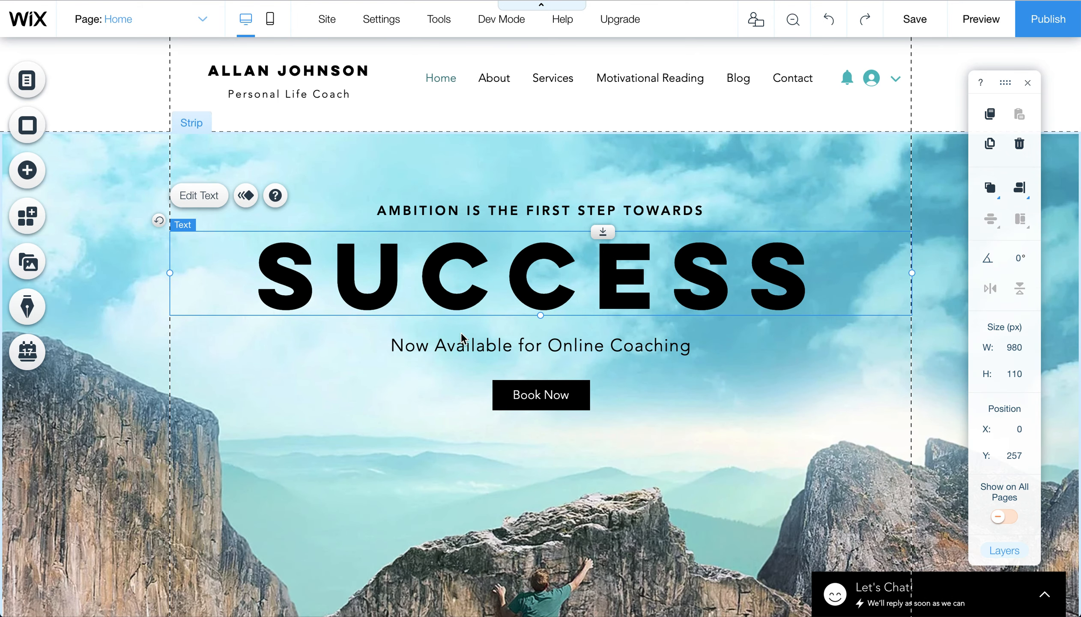
double_click(522, 289)
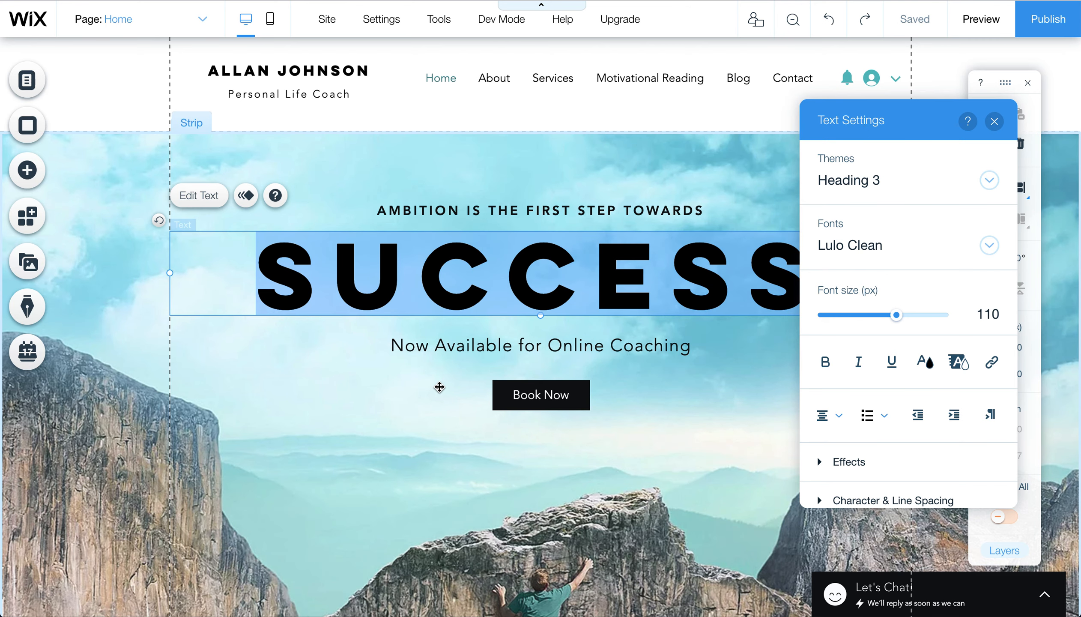
type("FAI")
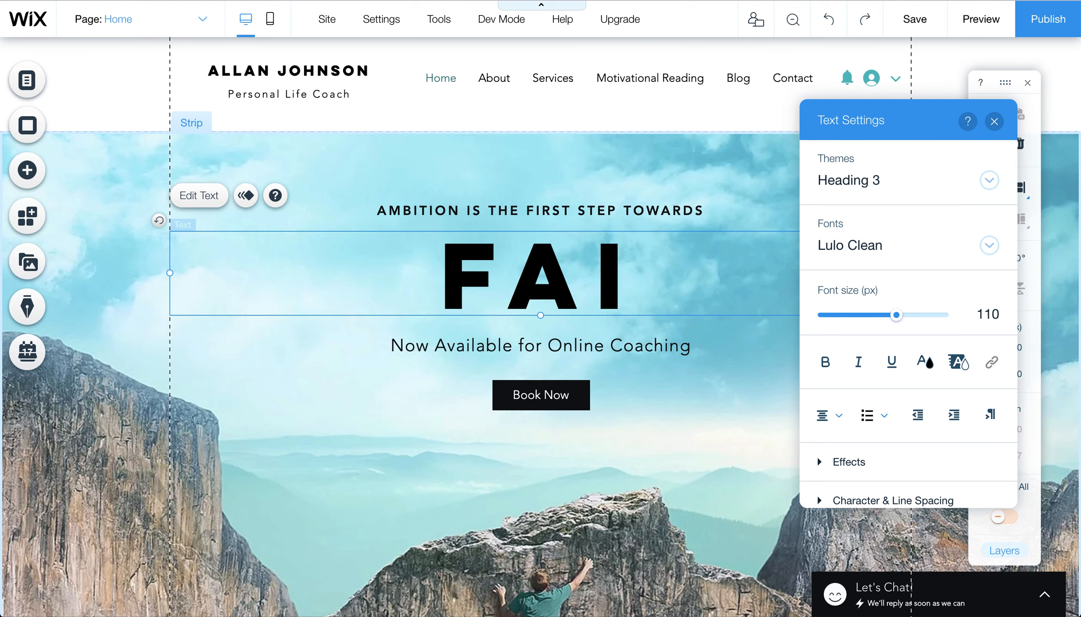
type("RLURE")
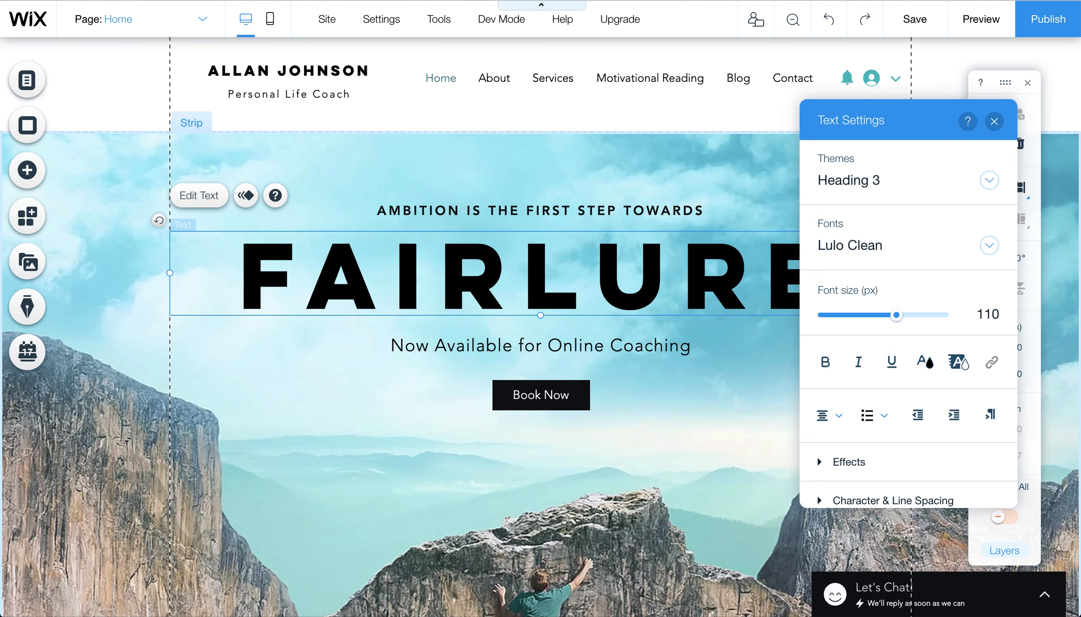
key("BackSpace")
key("BackSpace")
key("BackSpace")
key("BackSpace")
key("BackSpace")
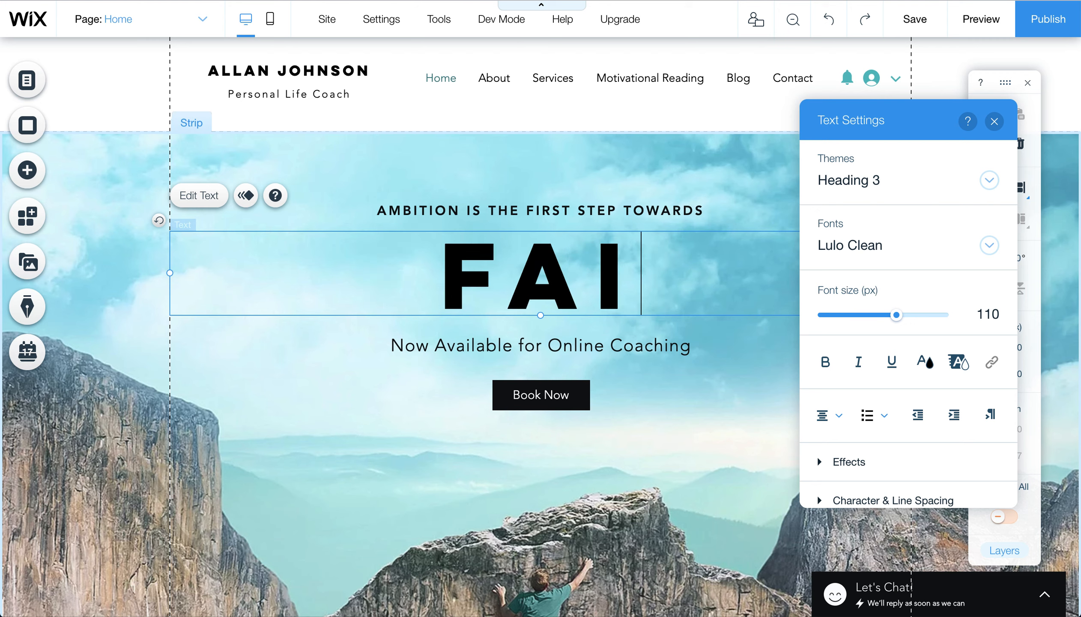
type("LURE")
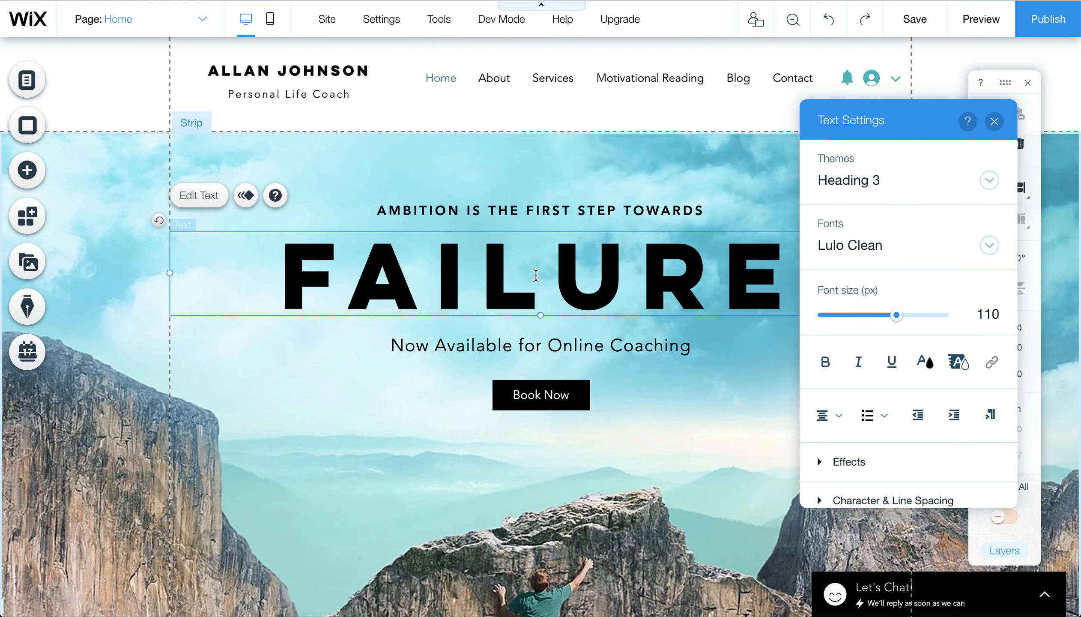
Look through the text themes for the FAILURE heading and preview the orange-red highlight #DE5021 without applying it
double_click(536, 275)
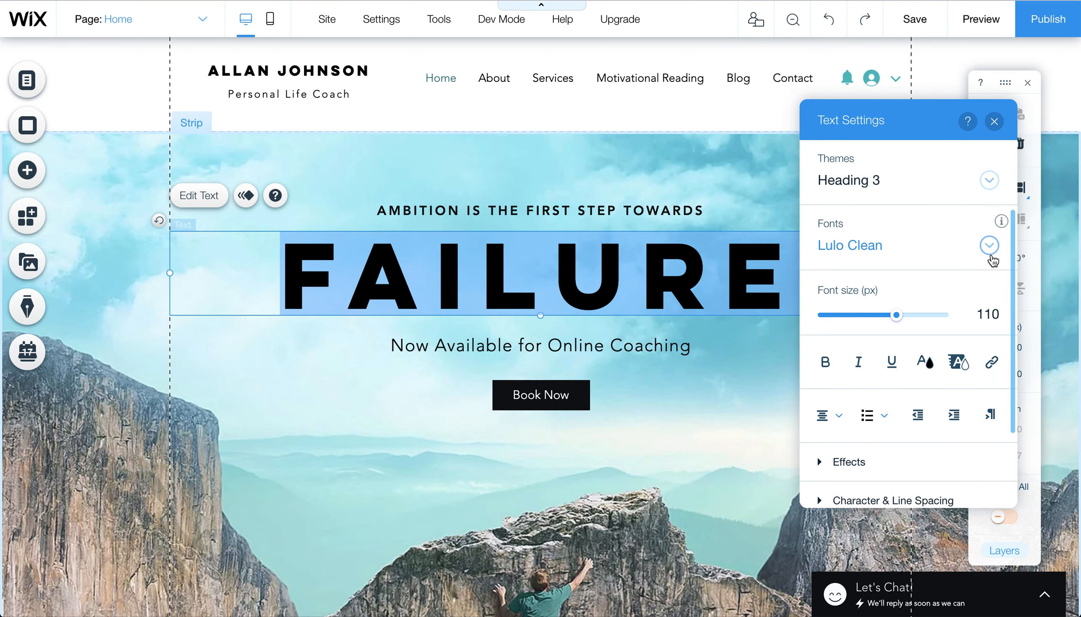
left_click(989, 181)
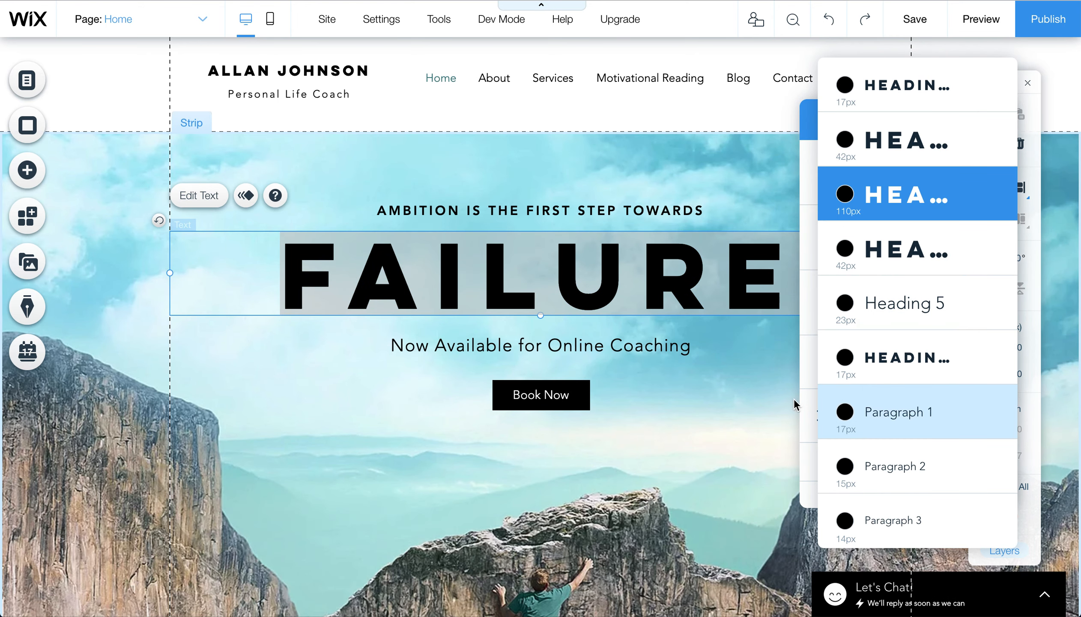
left_click(800, 379)
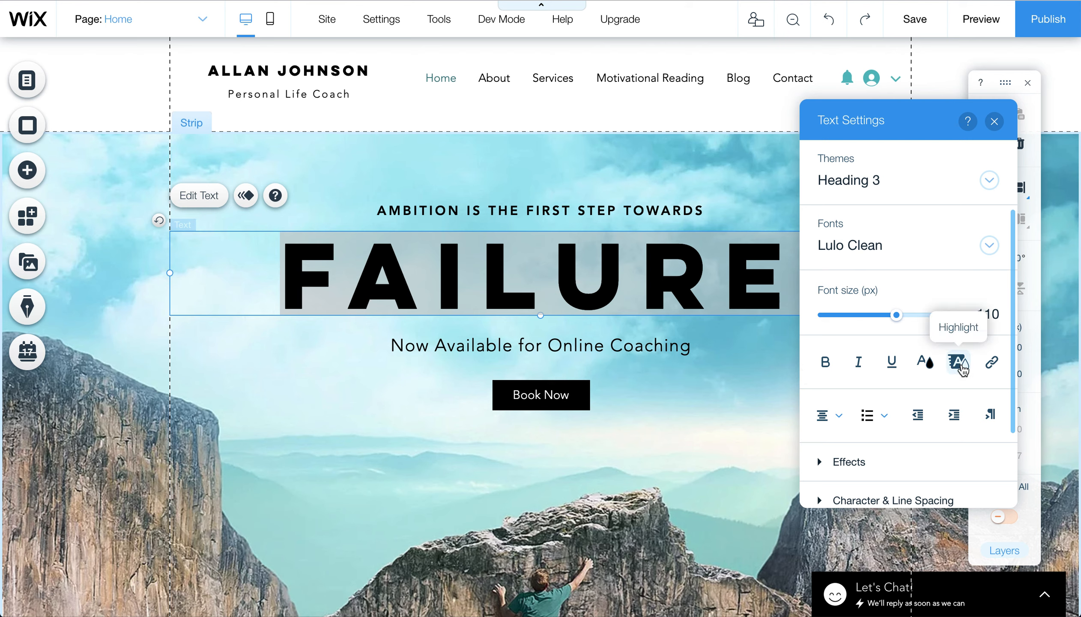
left_click(964, 365)
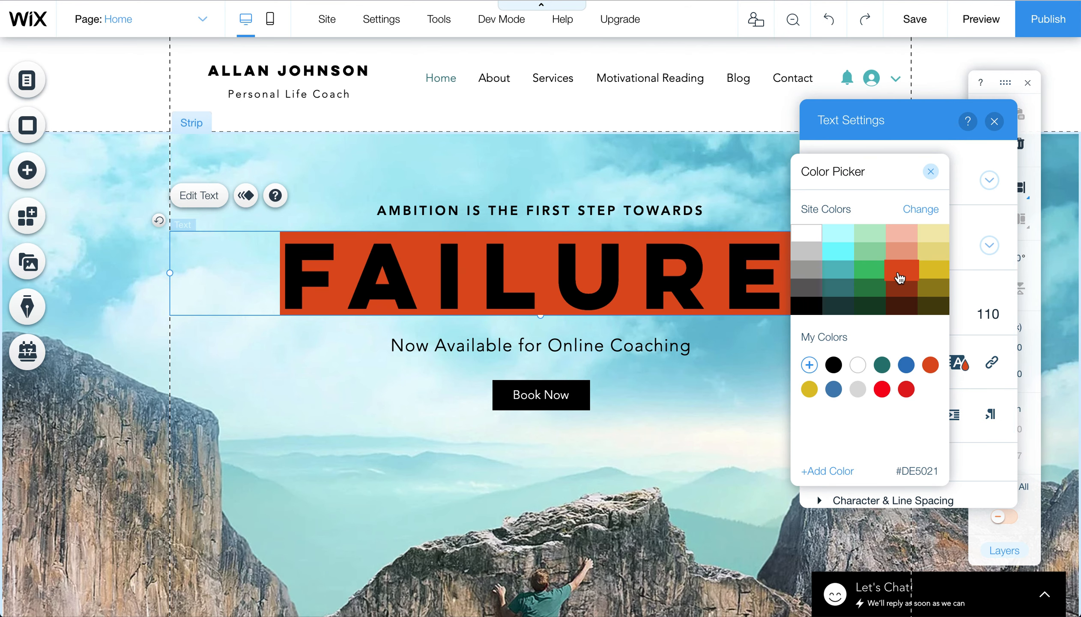
left_click(930, 172)
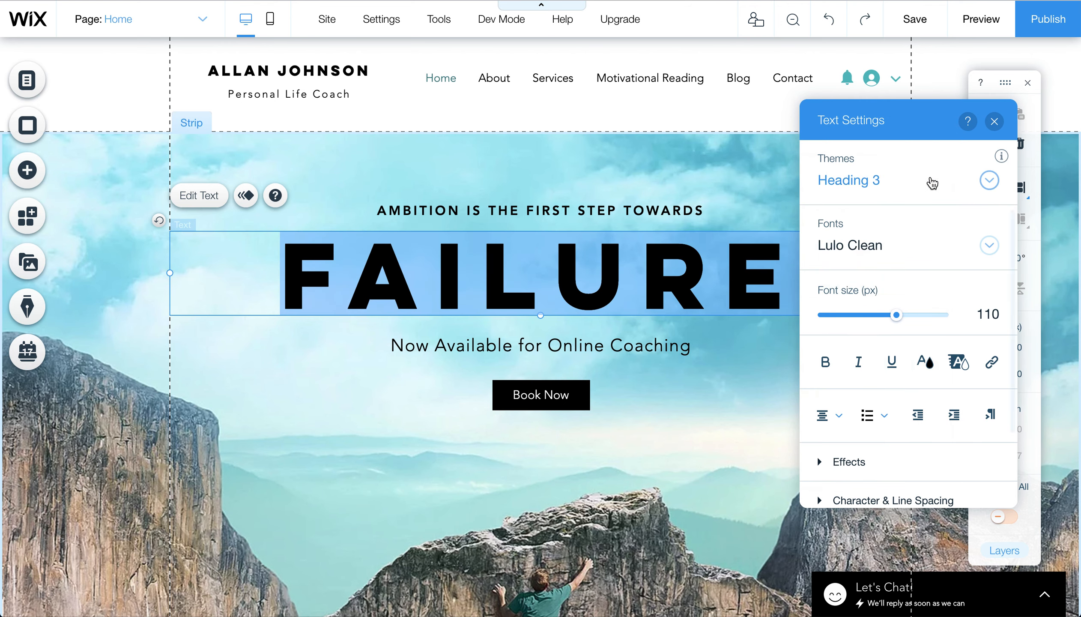
Try text effects A, B and C on the FAILURE heading, and set it back to no effect
scroll(896, 415, "down", 2)
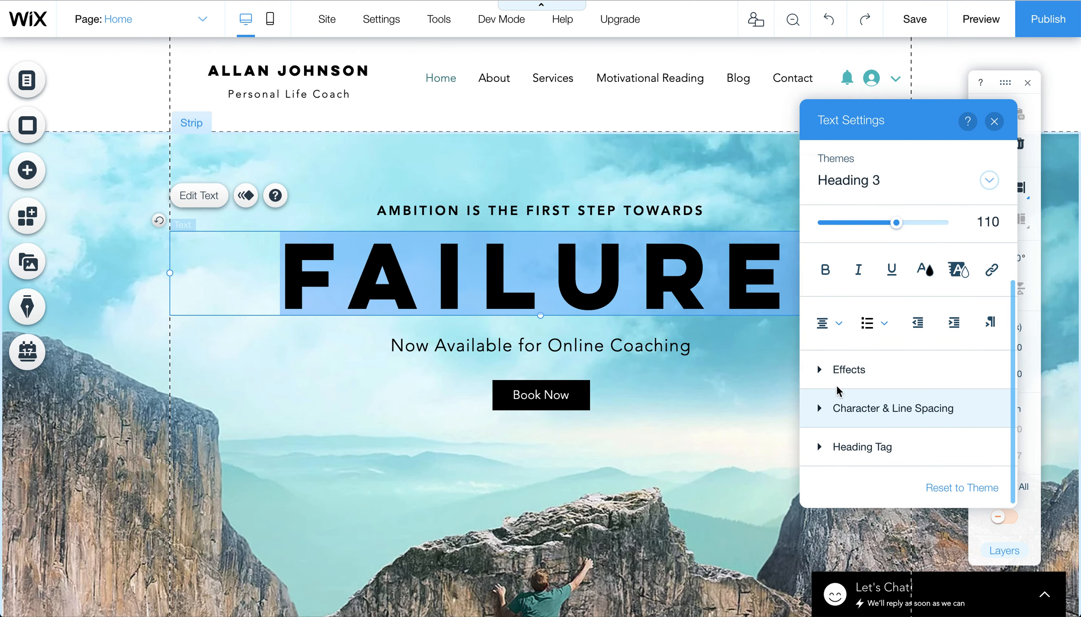
left_click(819, 369)
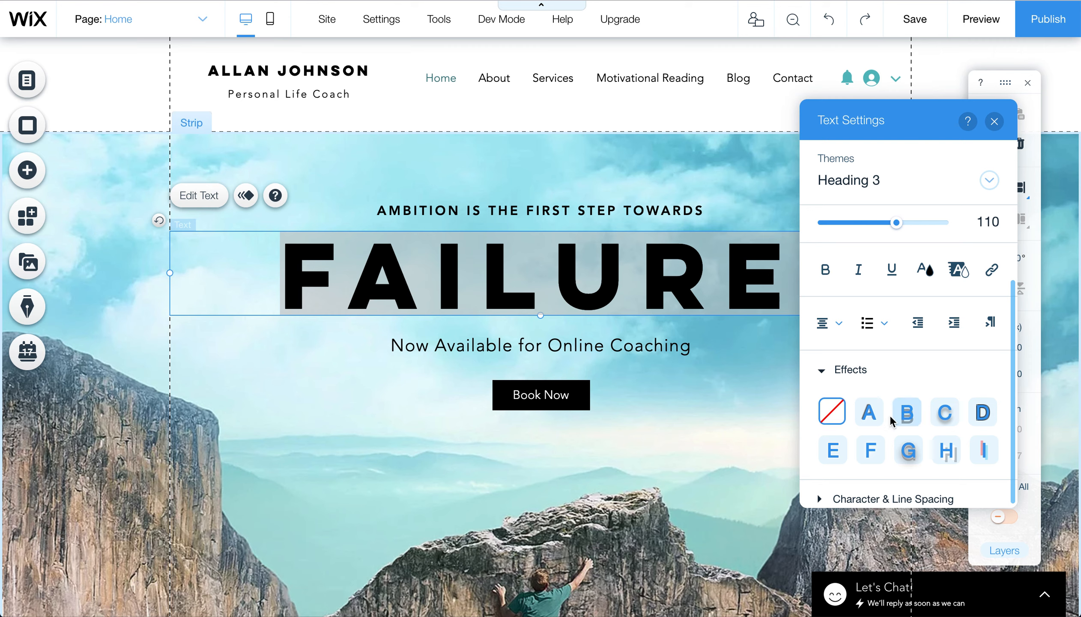
left_click(873, 418)
left_click(908, 418)
left_click(949, 421)
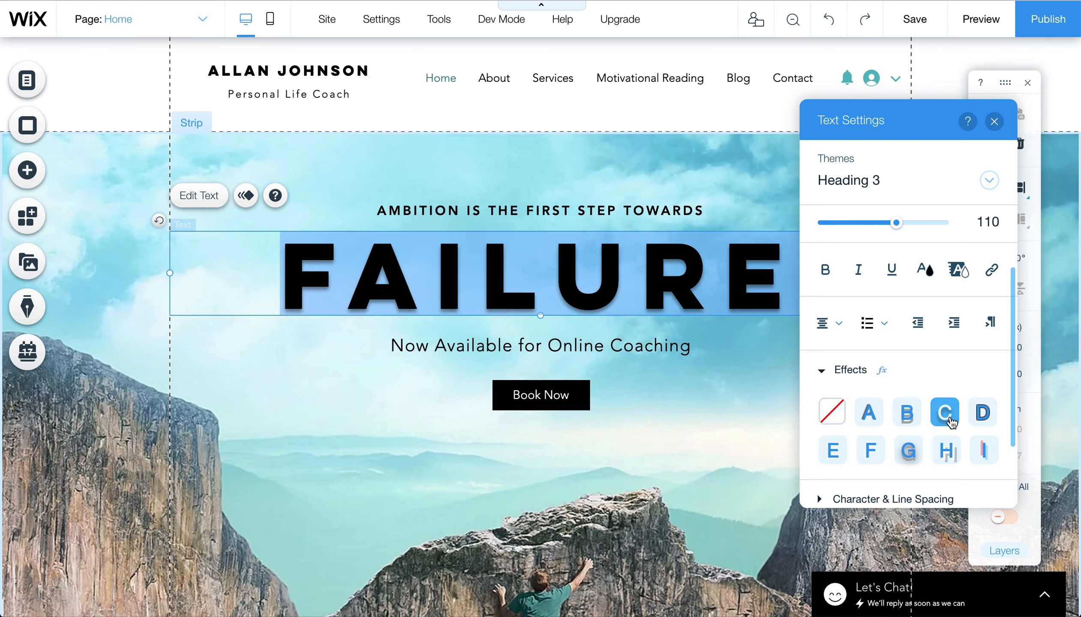
left_click(831, 412)
scroll(859, 444, "down", 2)
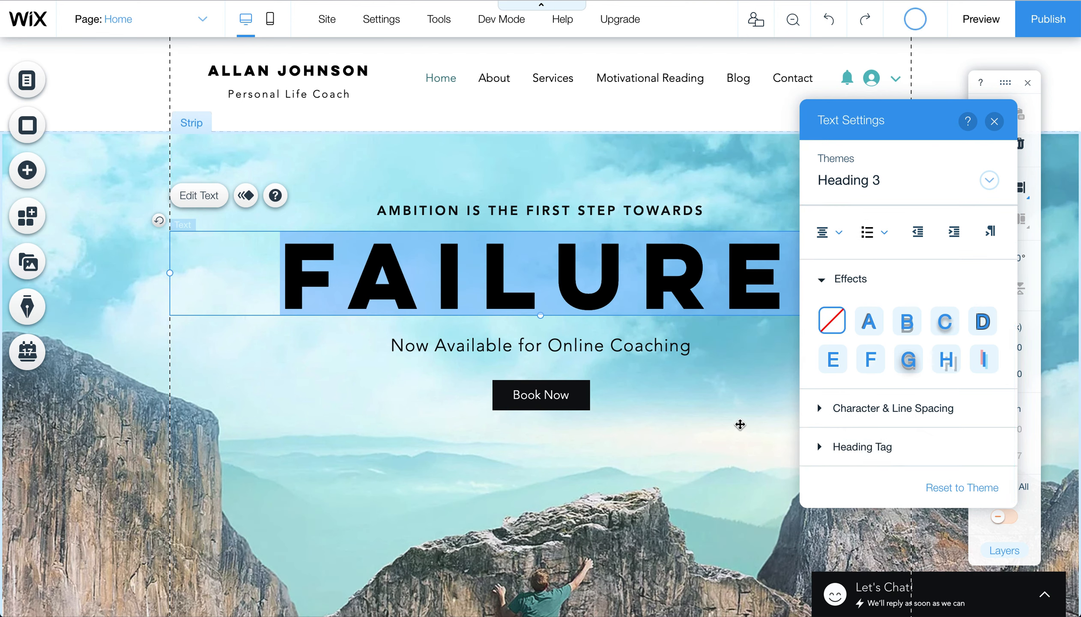
Open the link settings of the Book Now button and examine the Anchor and Web Address link types
left_click(633, 347)
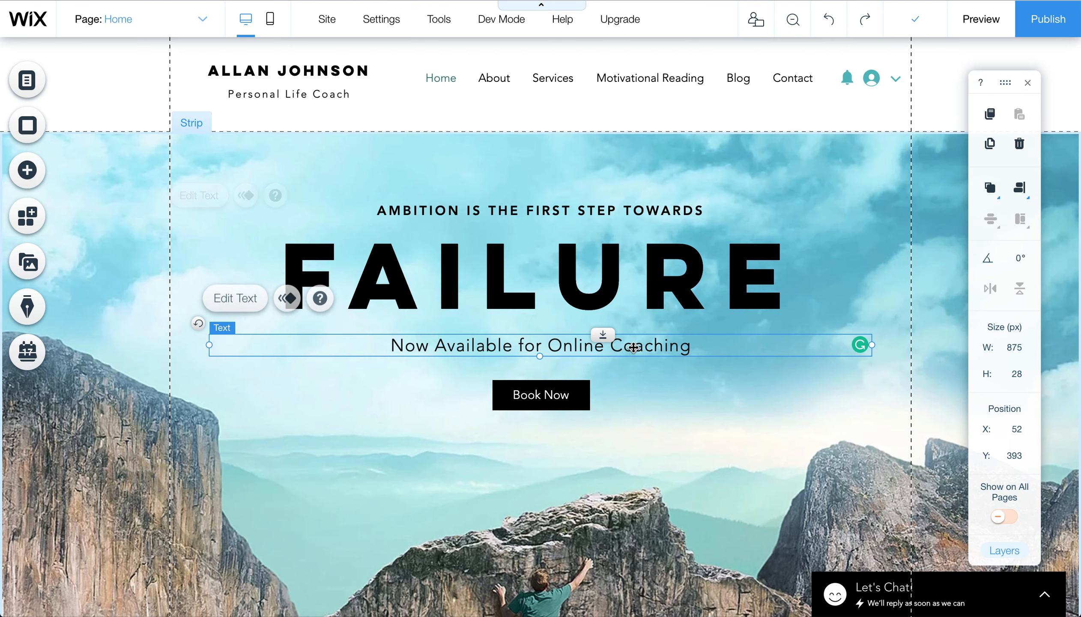
left_click(576, 391)
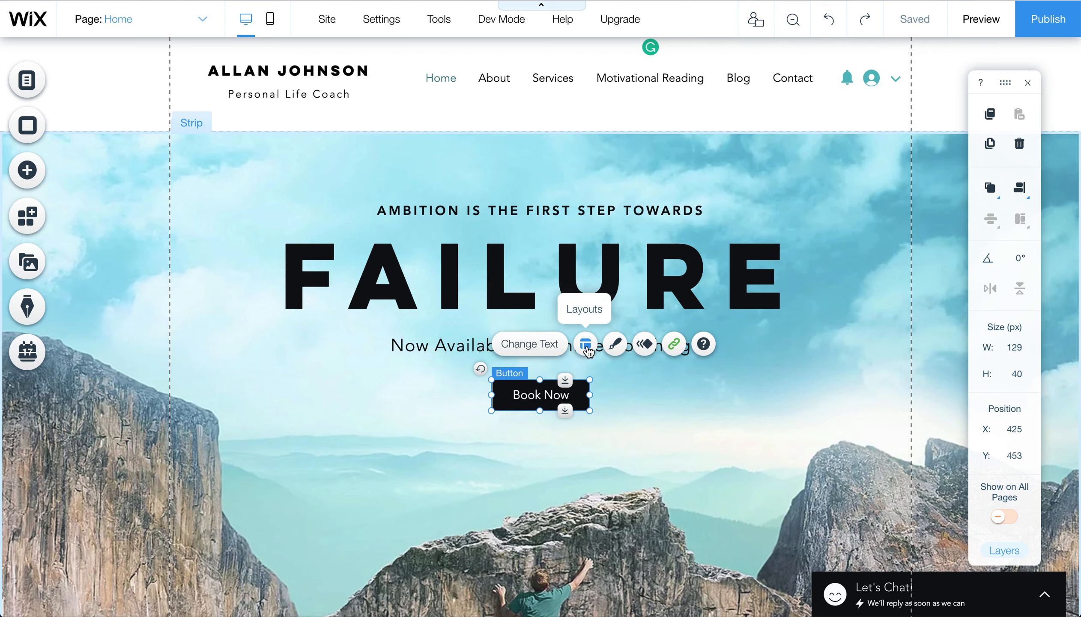
left_click(675, 345)
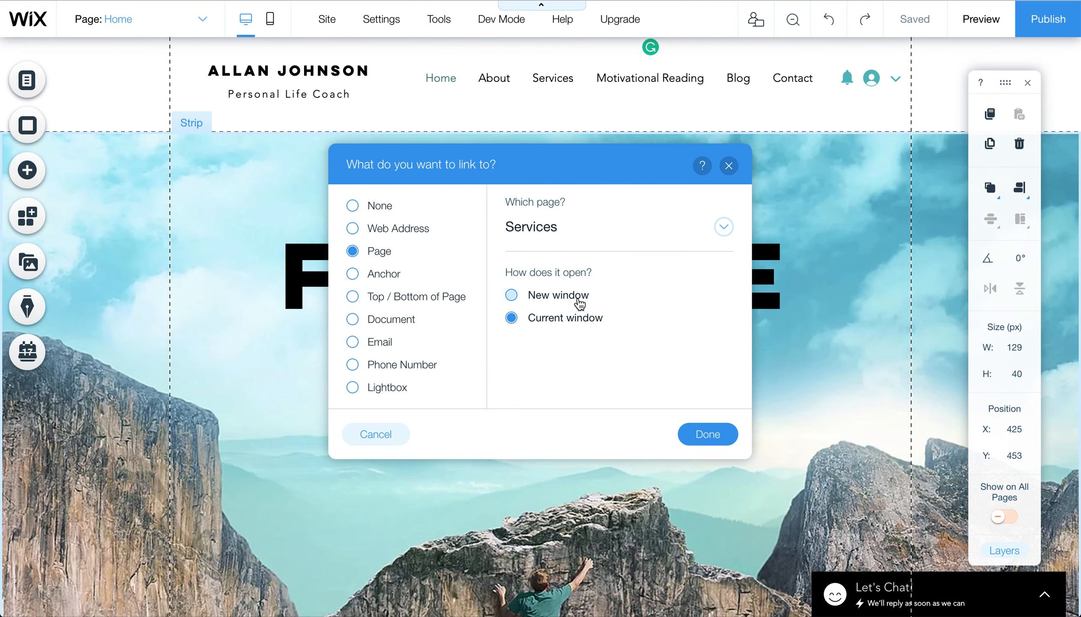
left_click(393, 274)
left_click(392, 233)
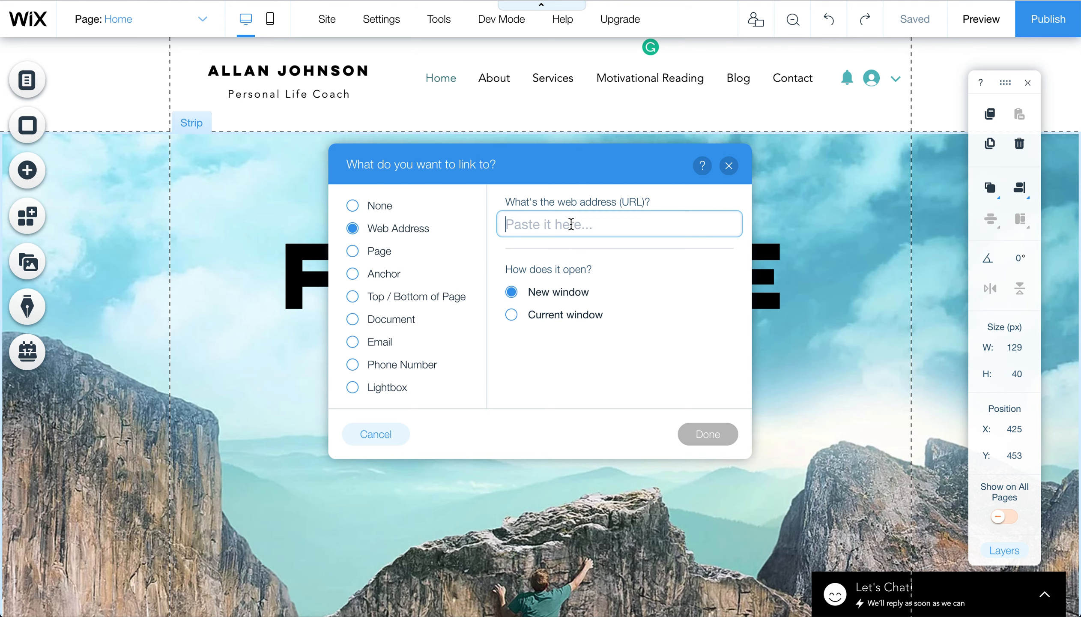
Try the Phone Number link type for the Book Now button by entering a placeholder phone number
left_click(406, 365)
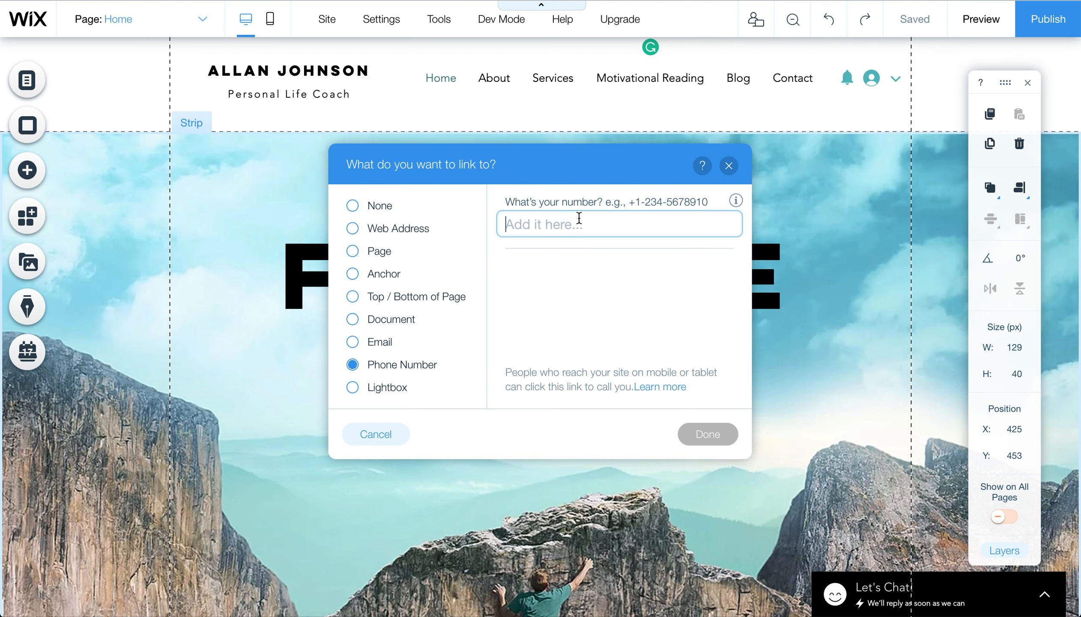
type("000-00")
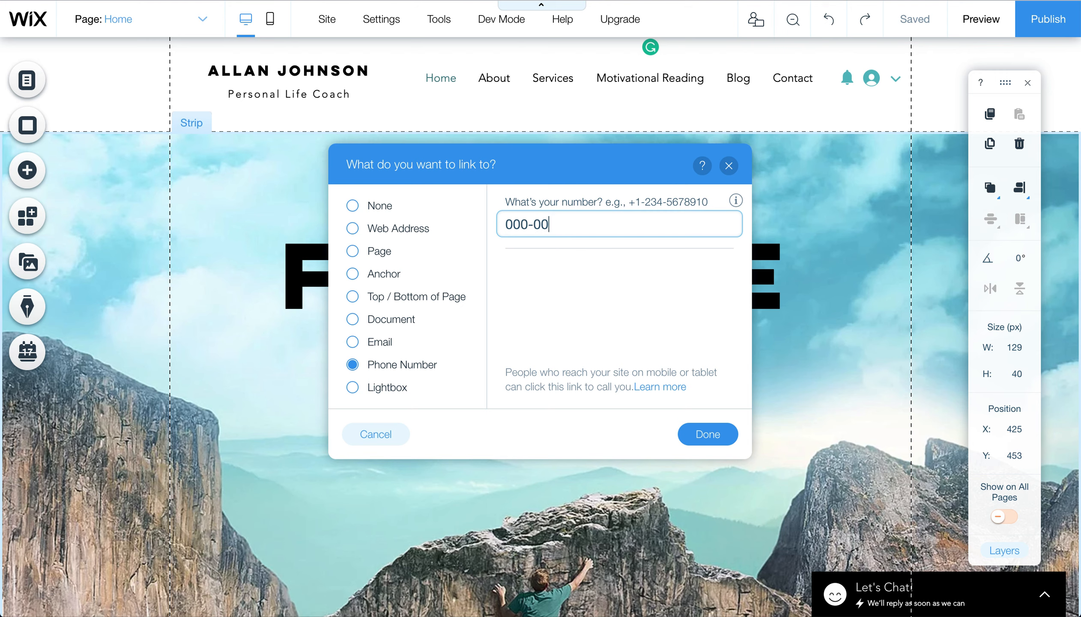
type("0-0000")
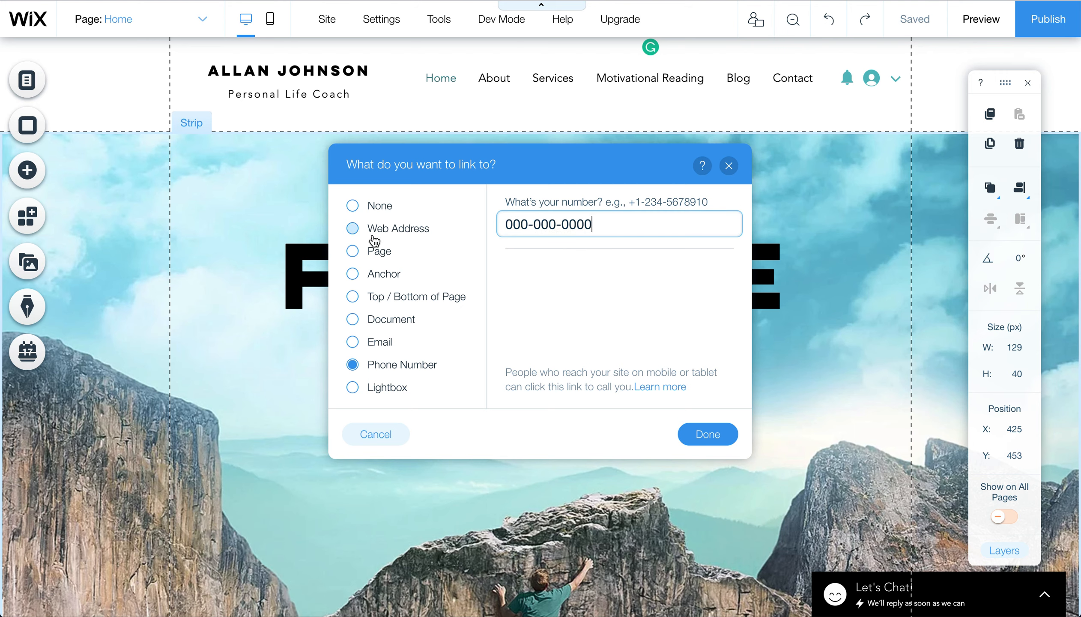
Examine the Anchor, None, Web Address, Page and Email link types in the button's link settings
left_click(374, 282)
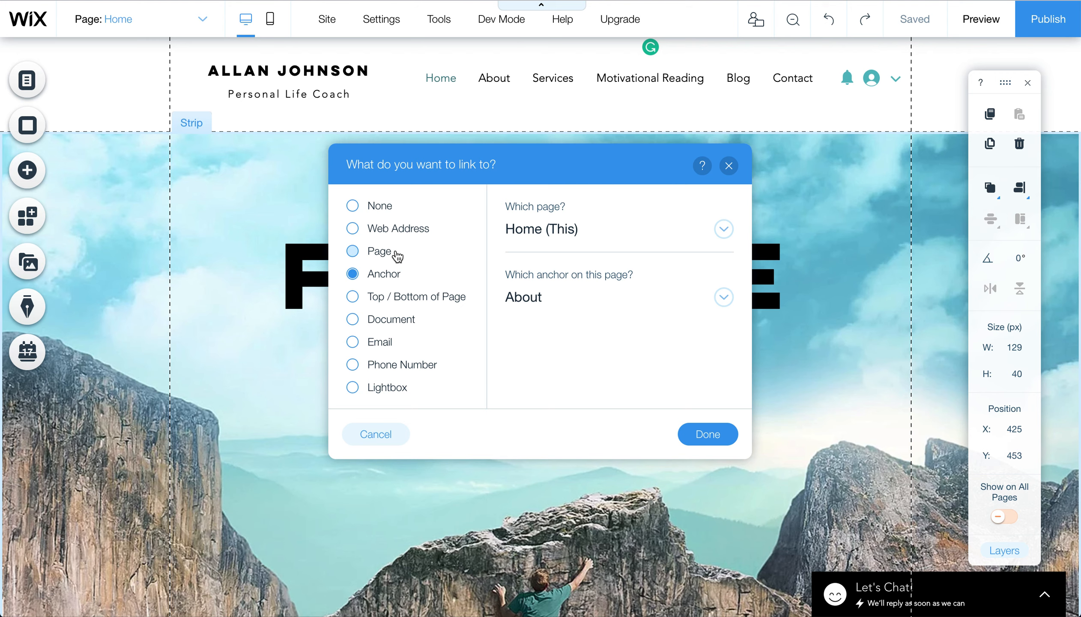
left_click(354, 207)
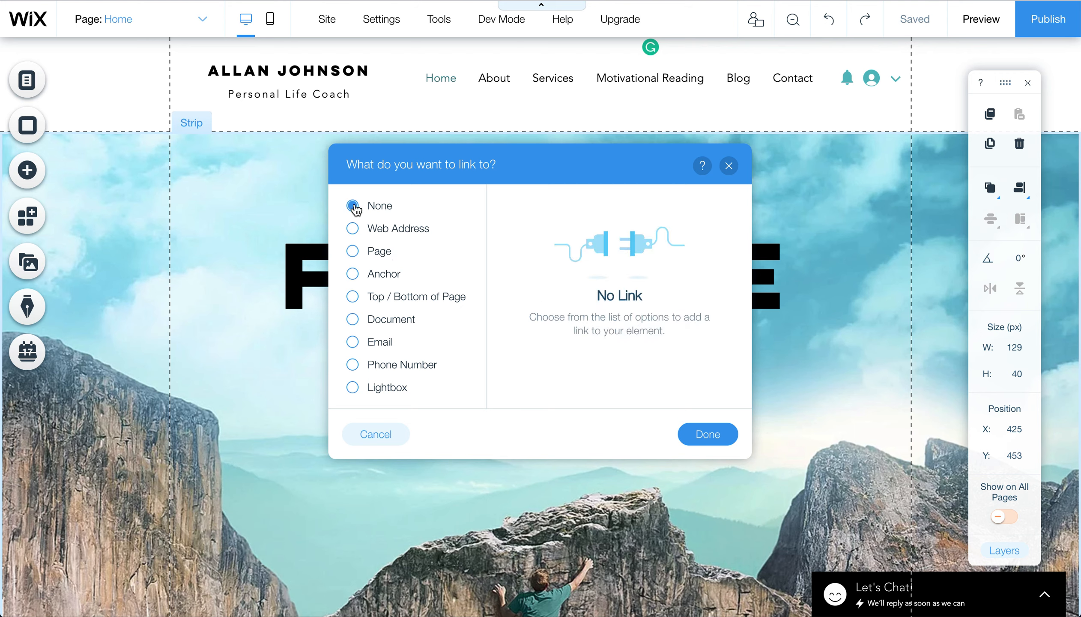
left_click(356, 228)
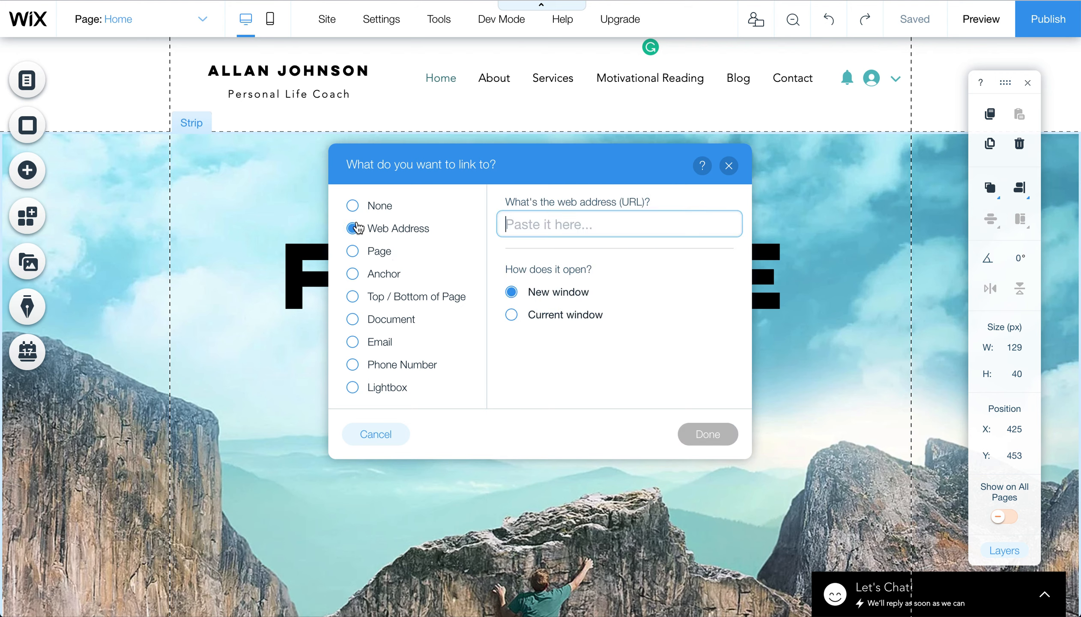
left_click(356, 251)
left_click(354, 275)
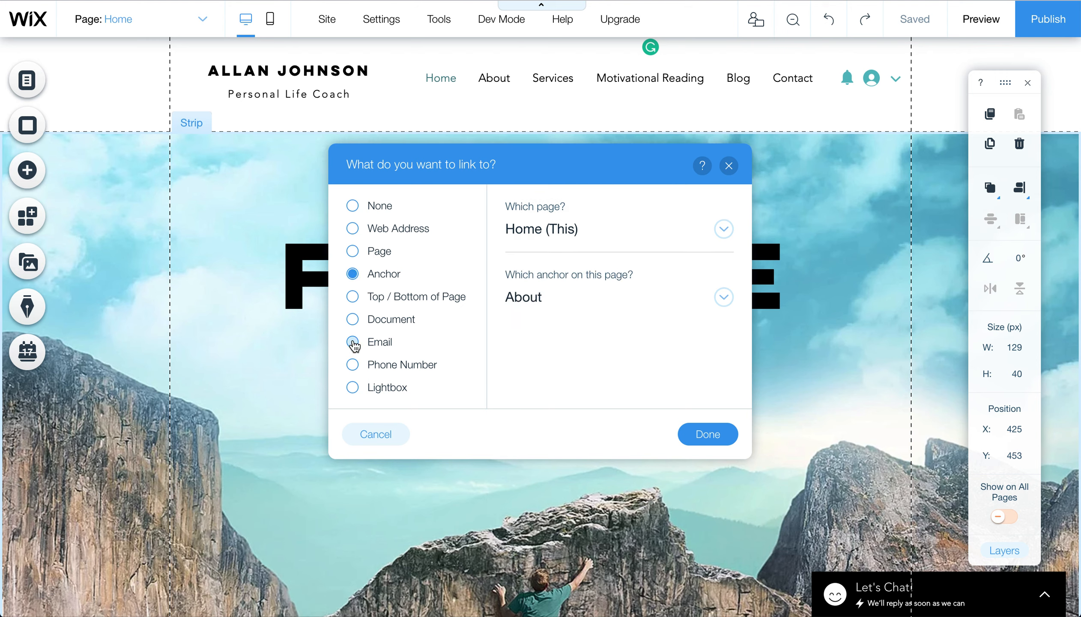
left_click(354, 342)
Link the Book Now button to a placeholder phone number and apply the link settings
left_click(355, 367)
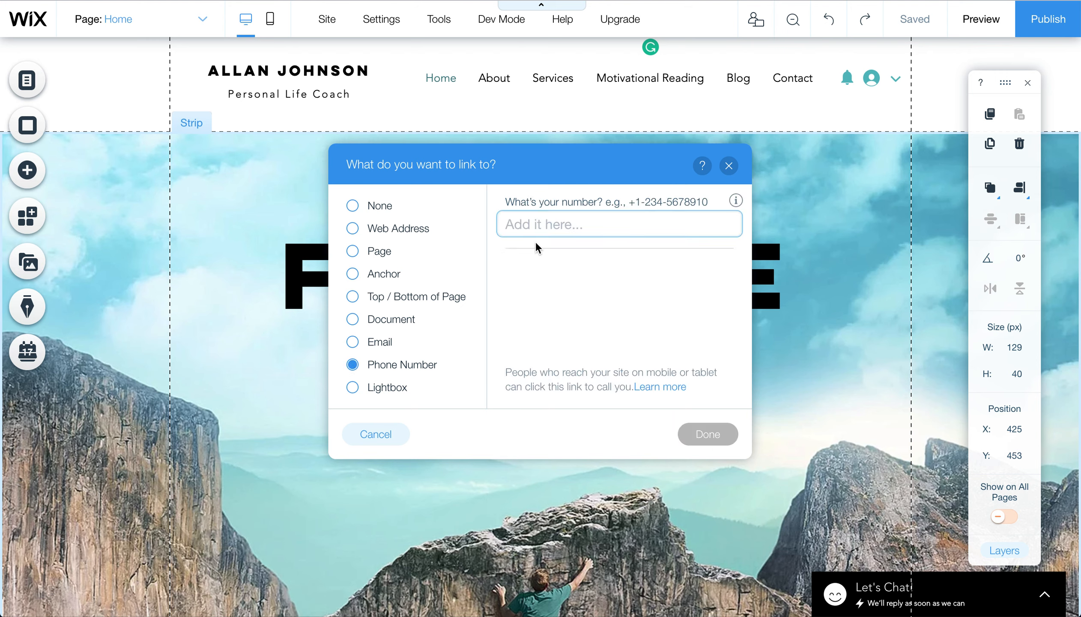
type("00")
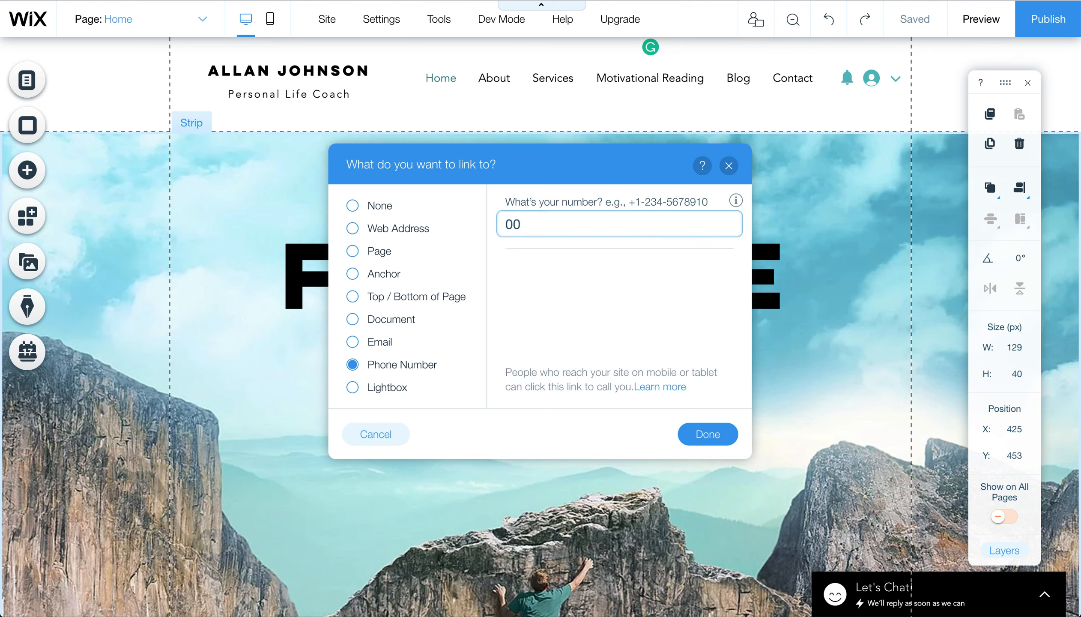
type("0-000-0000")
left_click(709, 434)
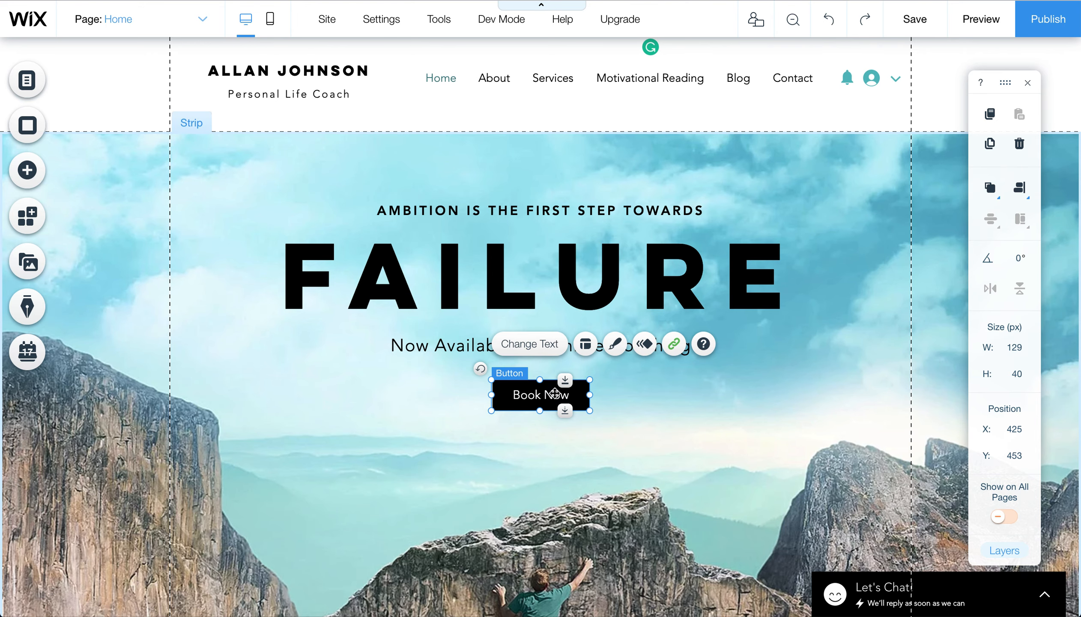
Change the label of the Book Now button to "Call us now" and close its settings
left_click(528, 348)
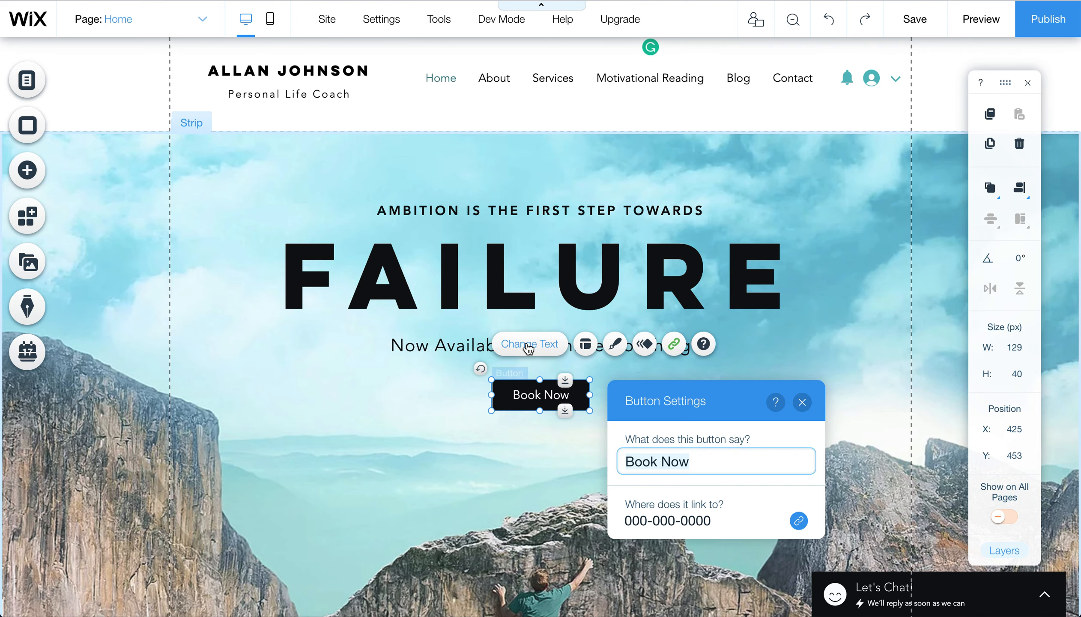
type("Call Us")
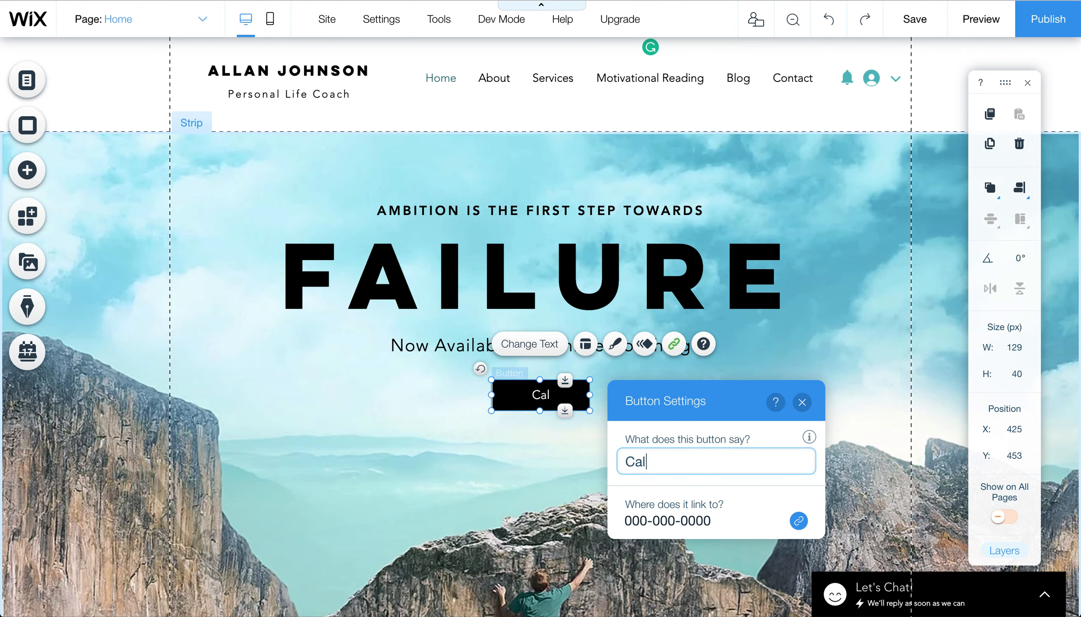
key("BackSpace")
key("BackSpace")
type("us now")
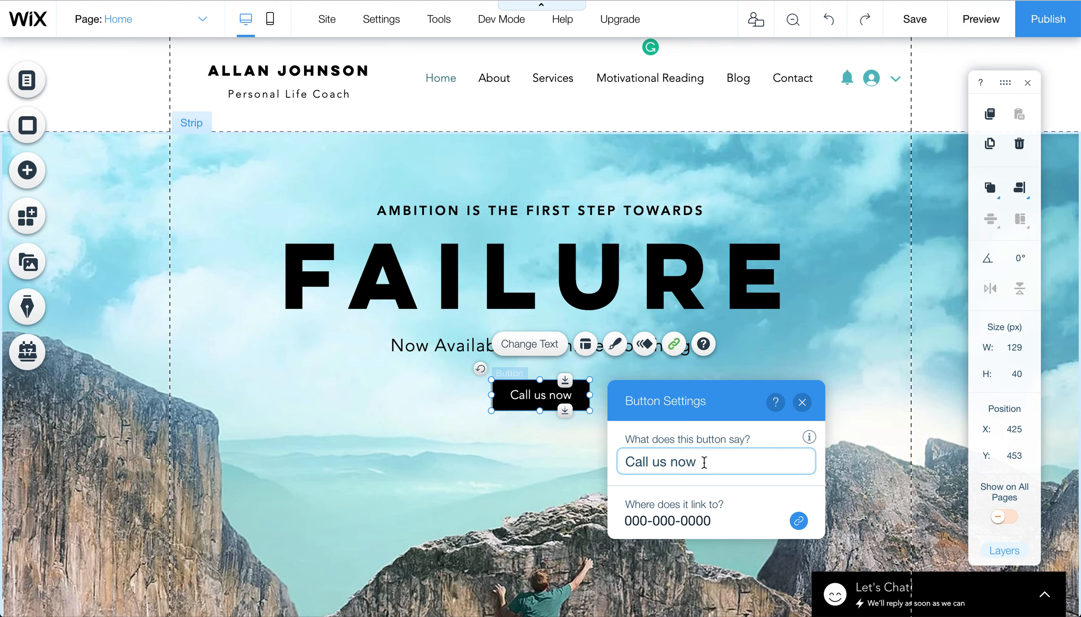
left_click(789, 352)
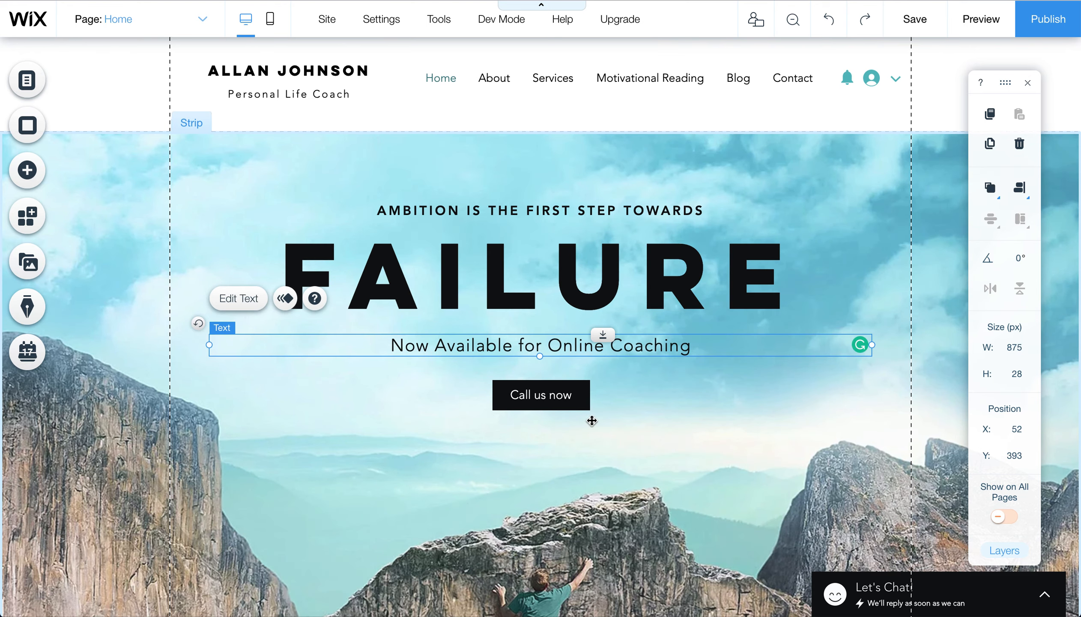
Undo the recent edits until the button reads "Book Now" and the FAILURE heading has its shadow effect again
left_click(551, 397)
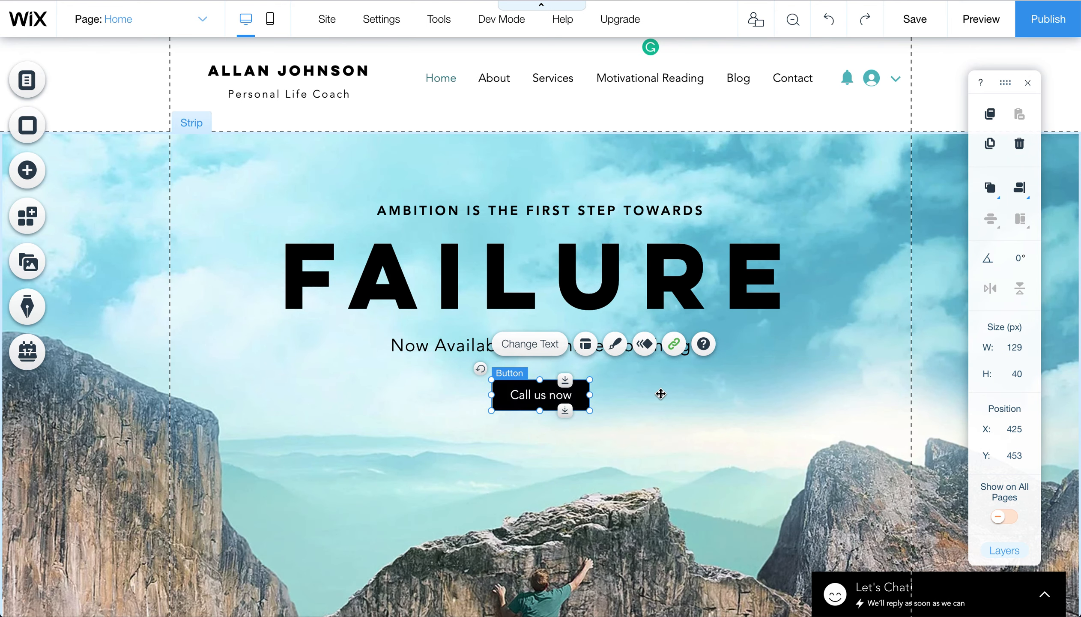
left_click(661, 395)
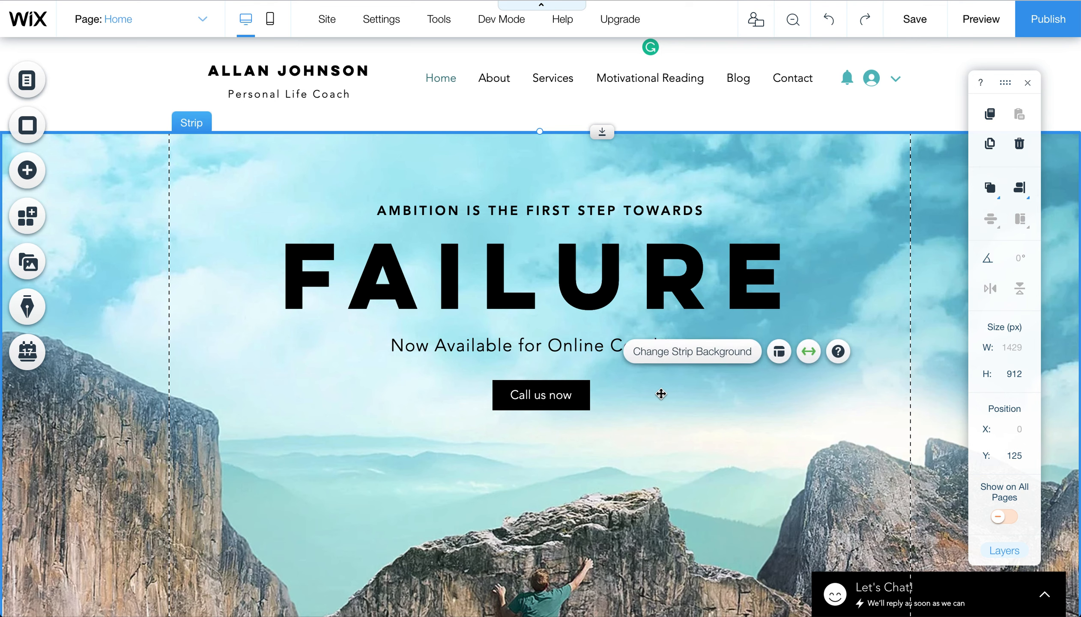
left_click(829, 20)
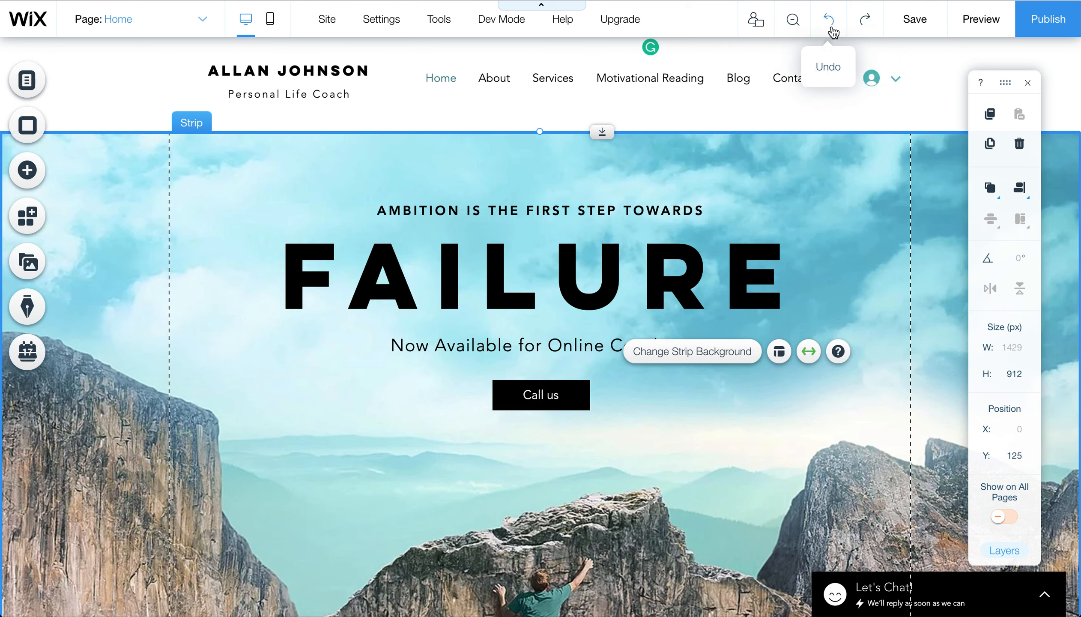
left_click(831, 21)
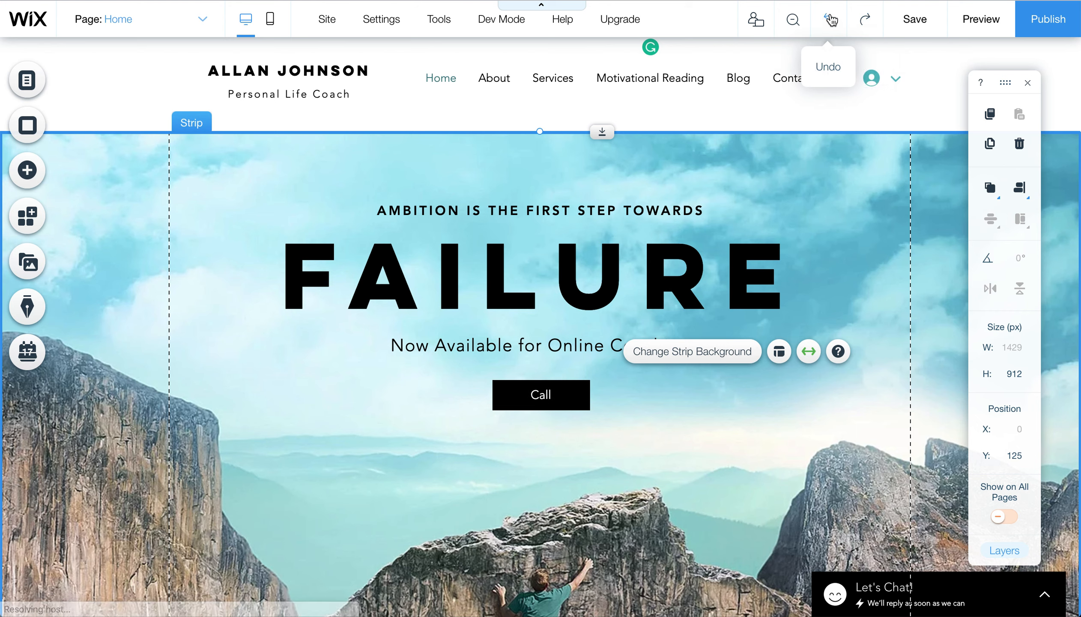
left_click(748, 455)
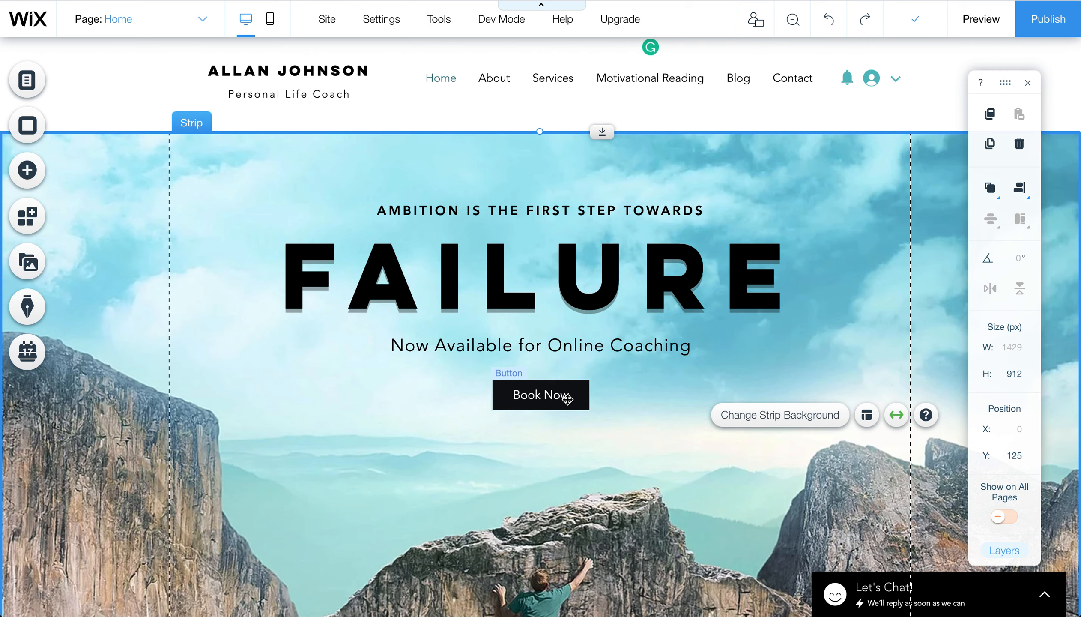
Open the site menu's page list and hide the Motivational Reading page from the navigation menu
left_click(492, 78)
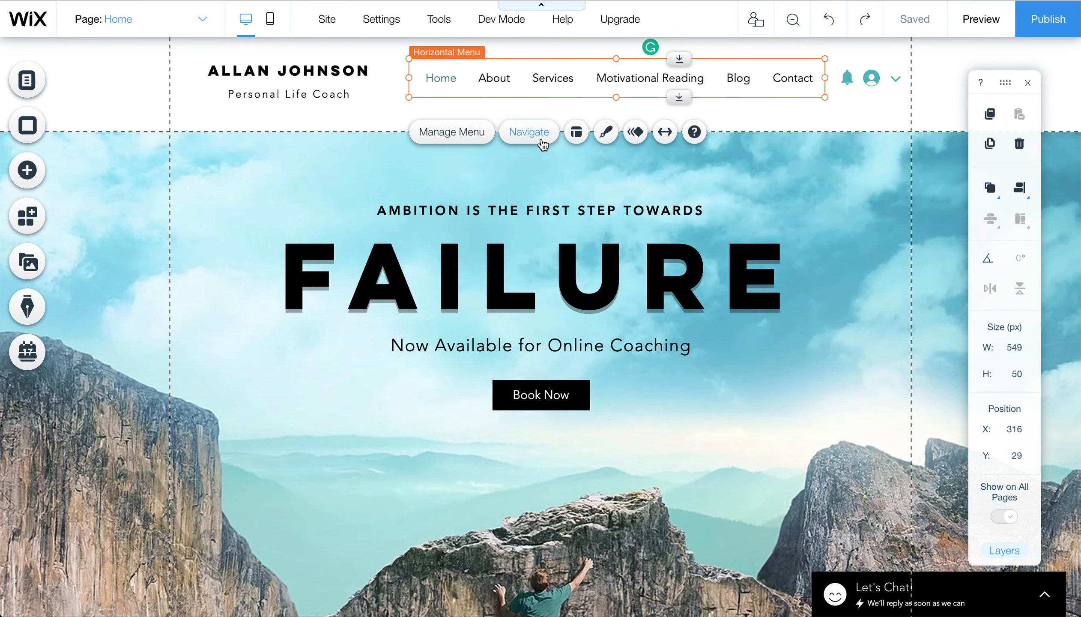
left_click(475, 144)
left_click(498, 177)
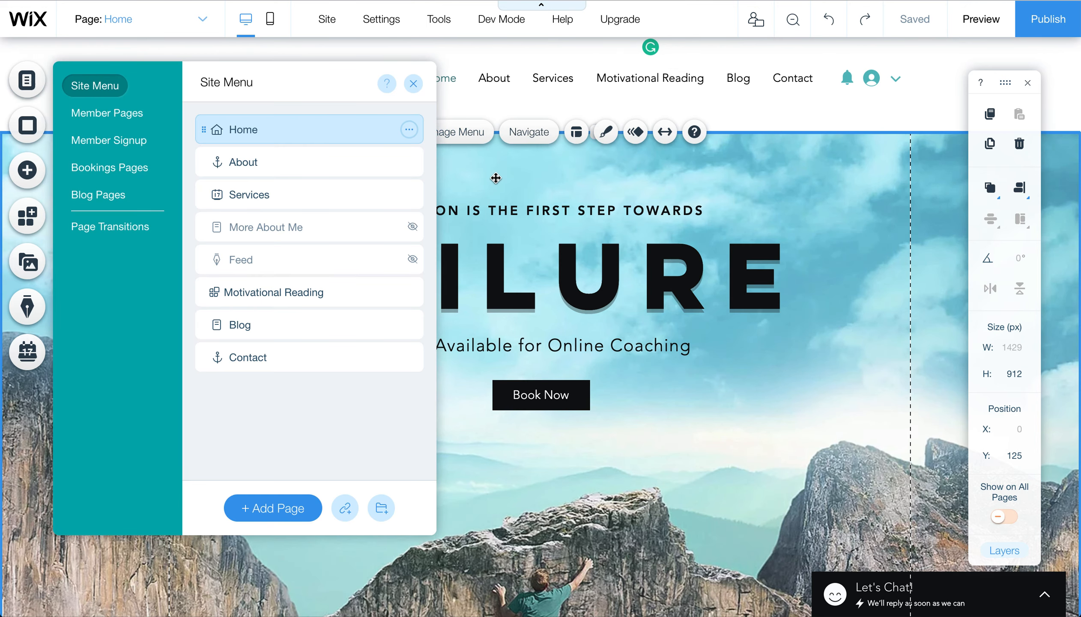
left_click(38, 85)
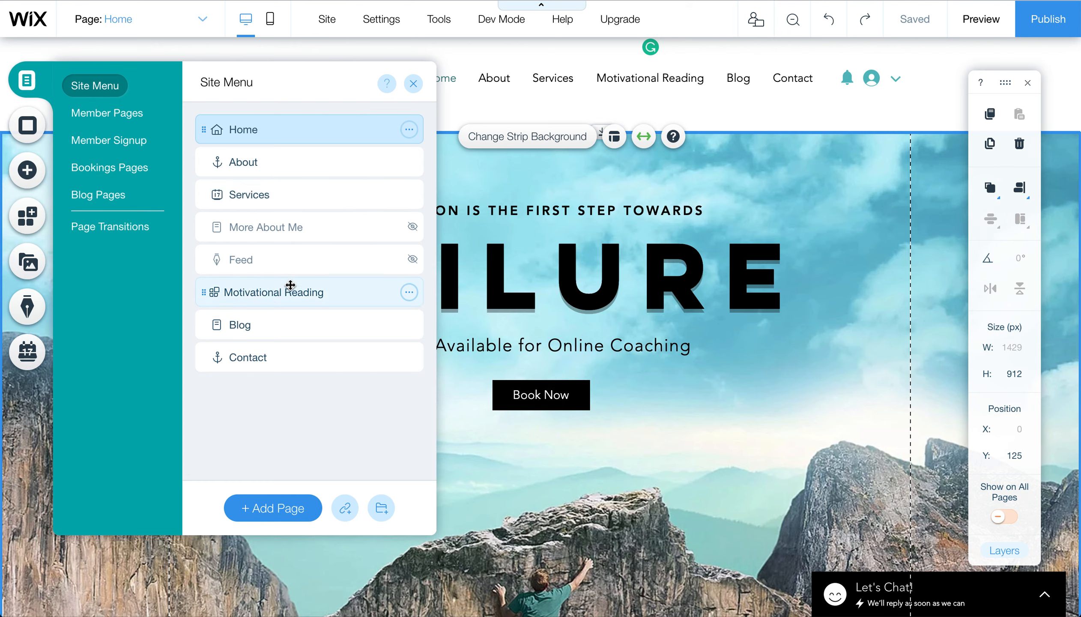
left_click(412, 296)
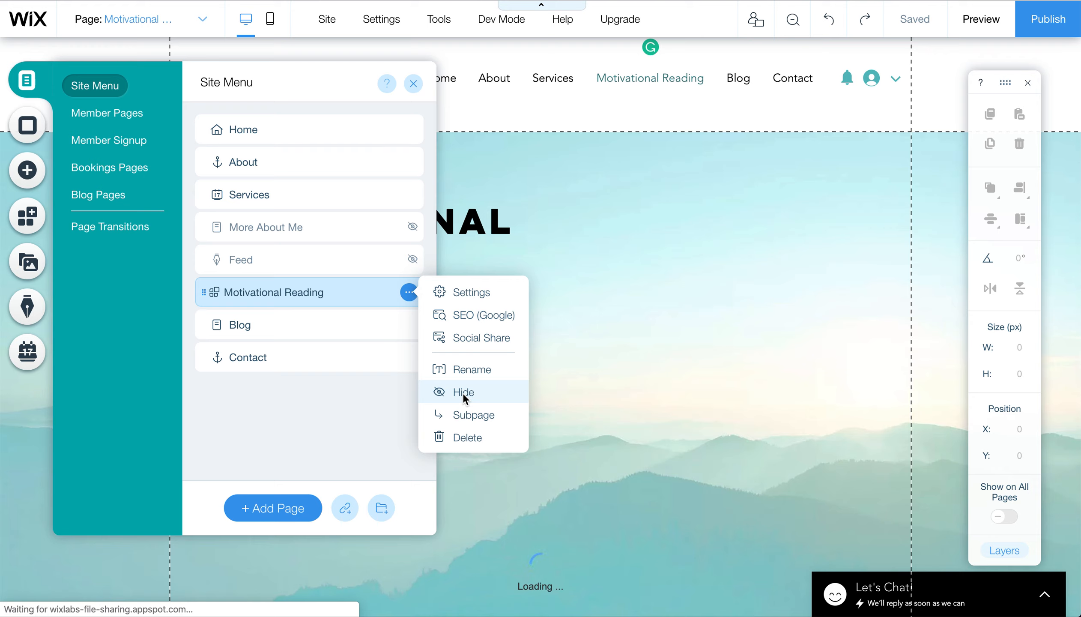
left_click(463, 393)
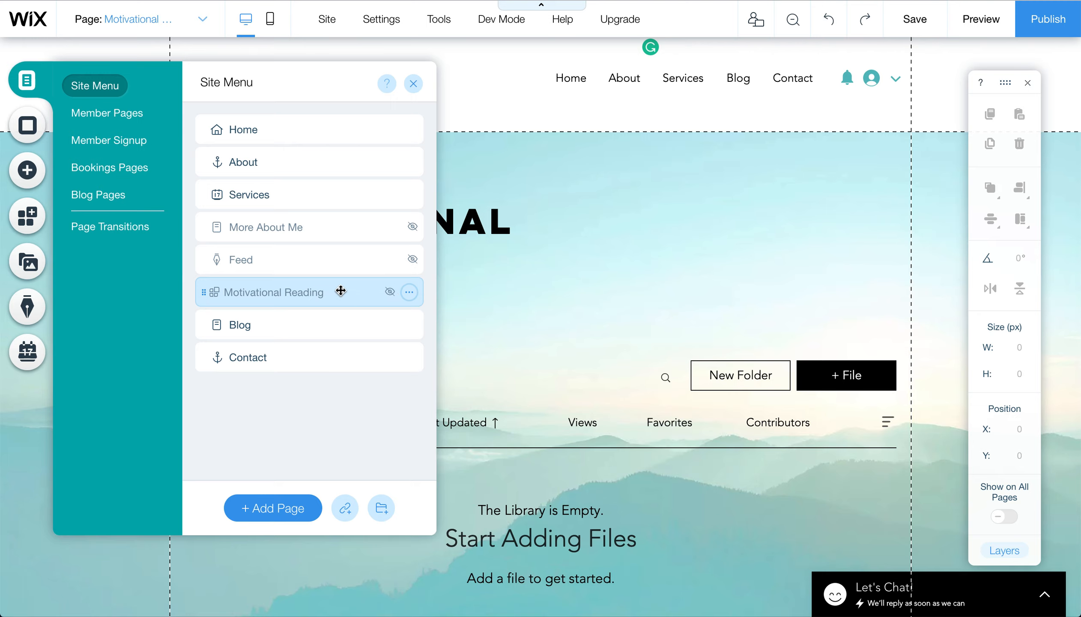
left_click(571, 243)
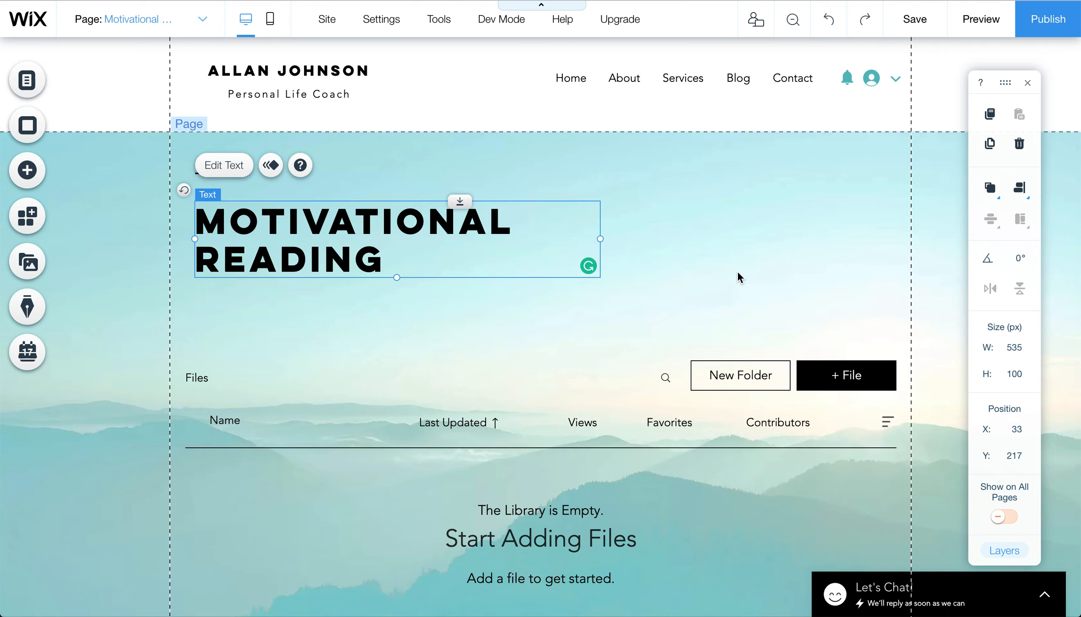
scroll(679, 379, "down", 9)
scroll(678, 381, "up", 8)
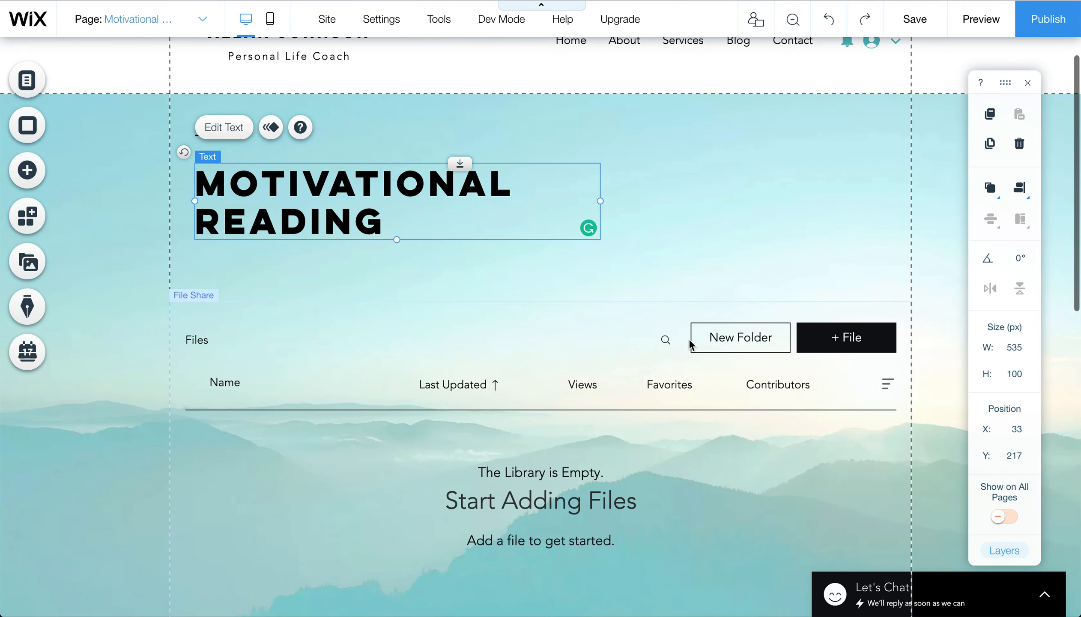
scroll(689, 339, "up", 1)
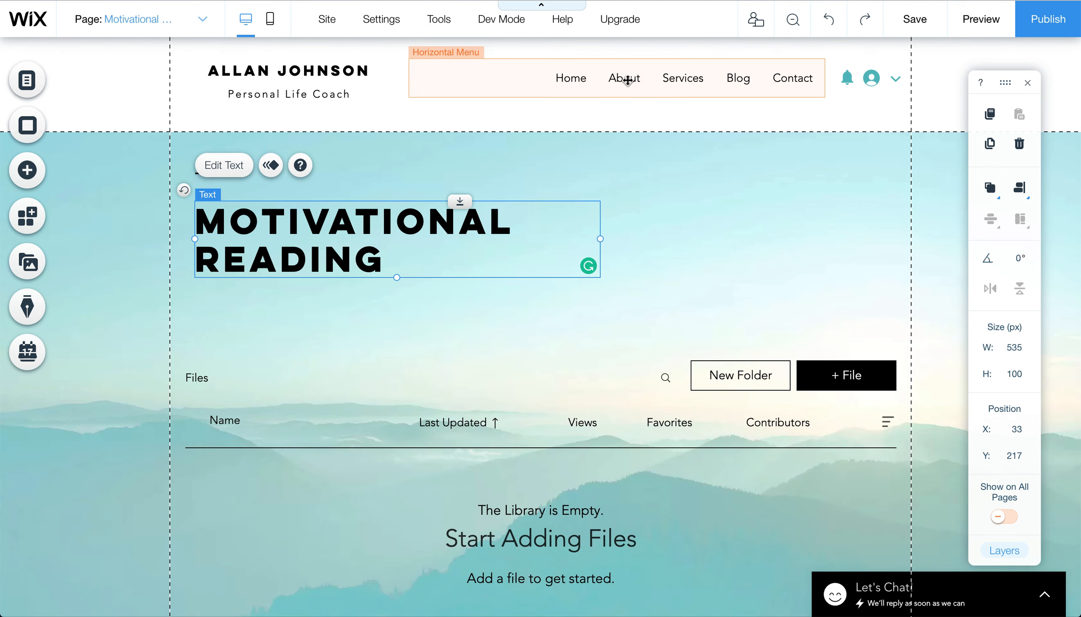
Open the menu manager from the header menu and go to the About anchor item on the Home page
left_click(627, 79)
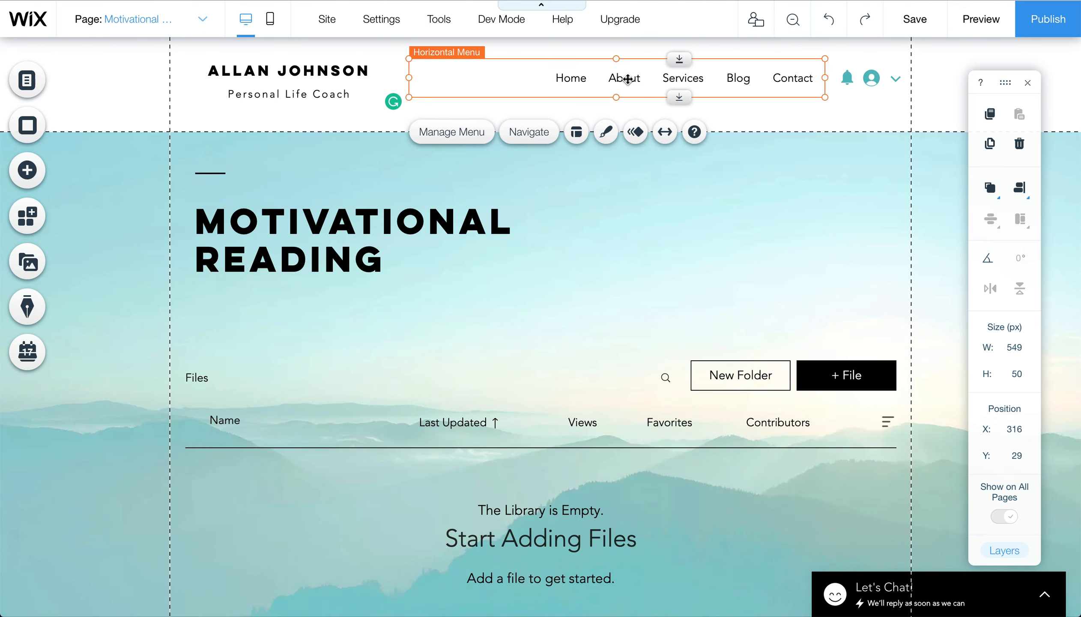
left_click(464, 133)
left_click(244, 164)
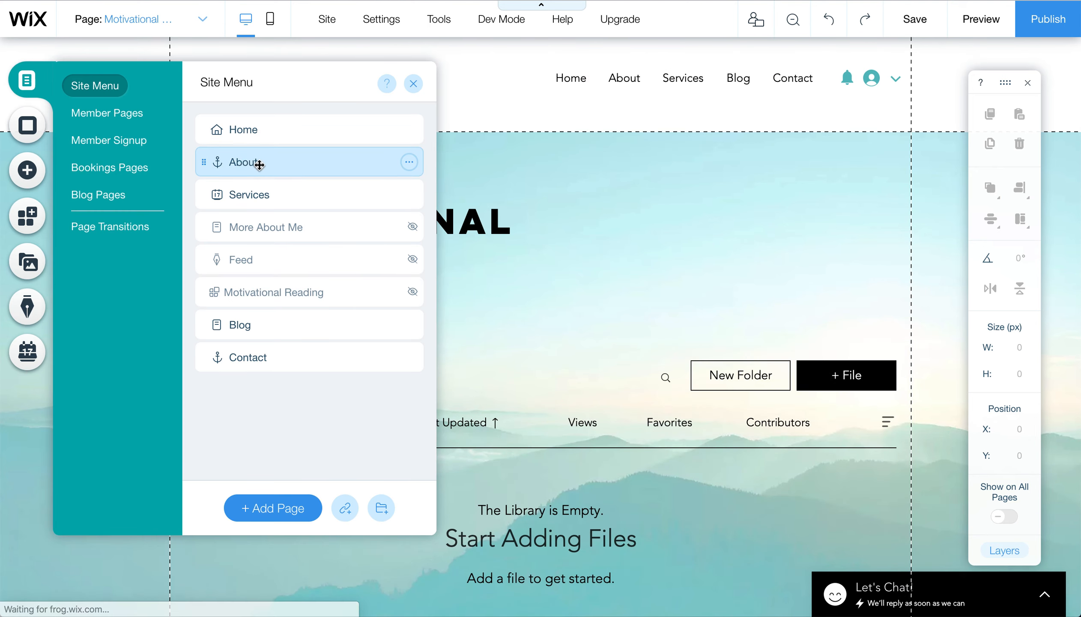
left_click(626, 221)
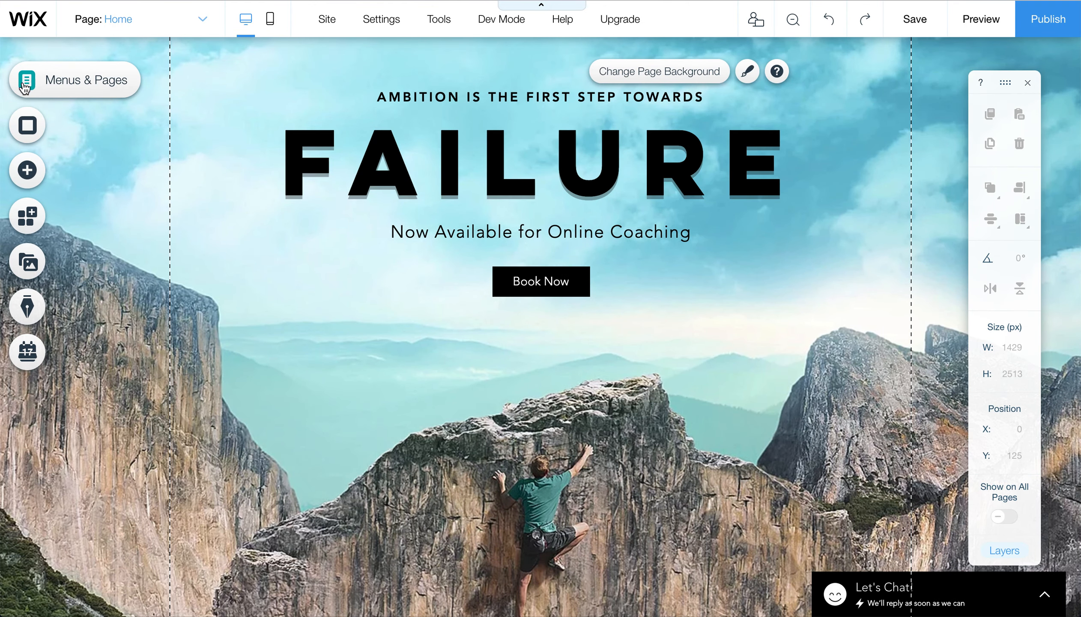
Open the Services page from the site menu and look over its layout
left_click(25, 82)
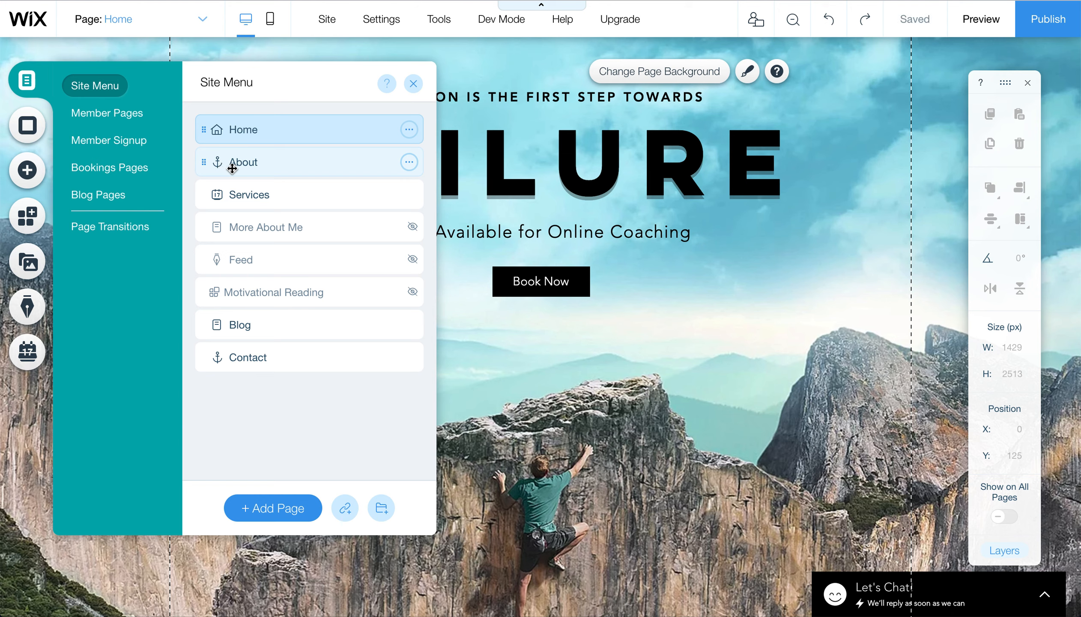
left_click(264, 200)
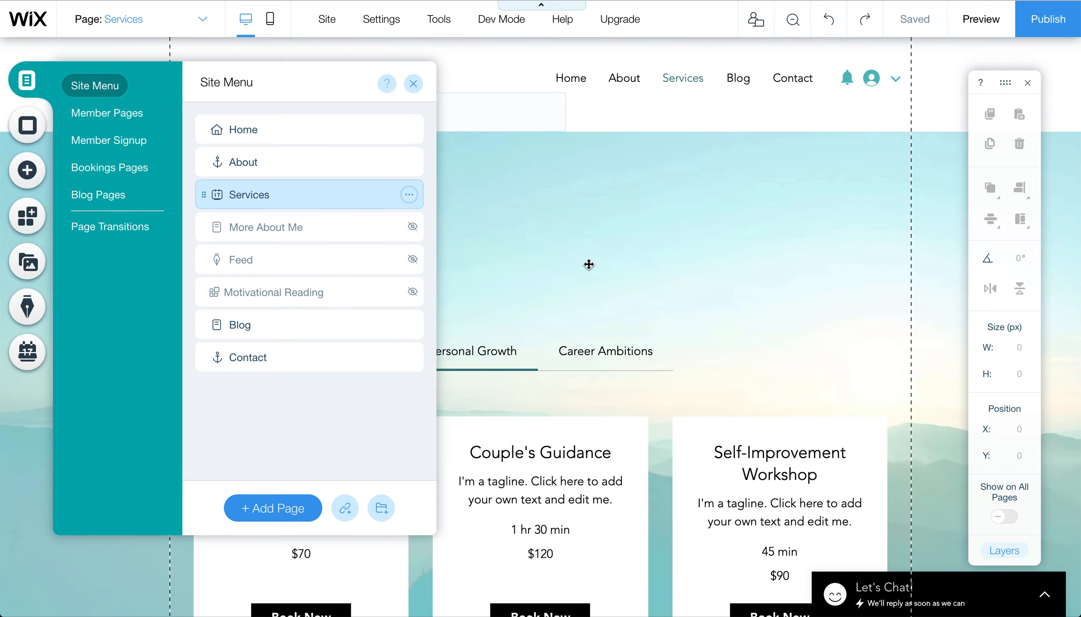
left_click(921, 271)
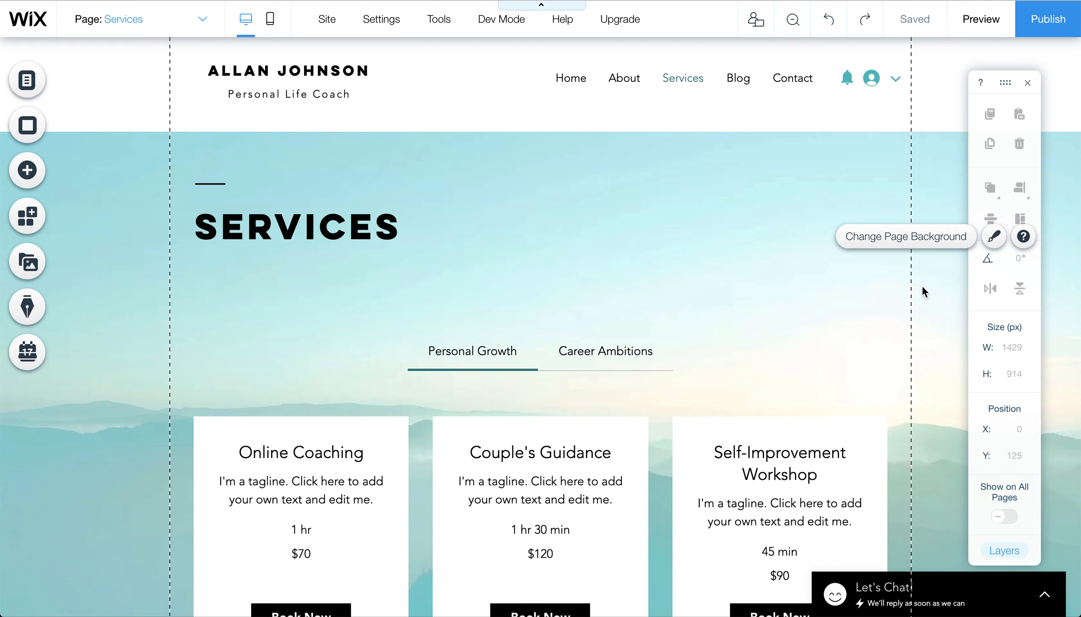
scroll(527, 369, "down", 6)
scroll(526, 369, "up", 6)
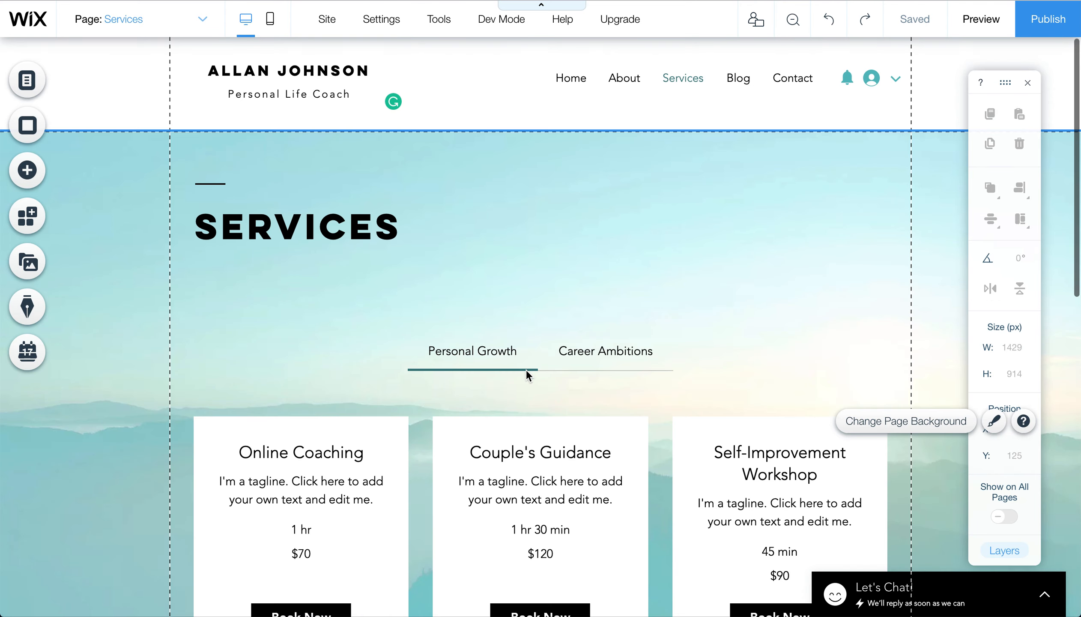
Add a new page named "Fun Stuff" to the site menu
left_click(27, 80)
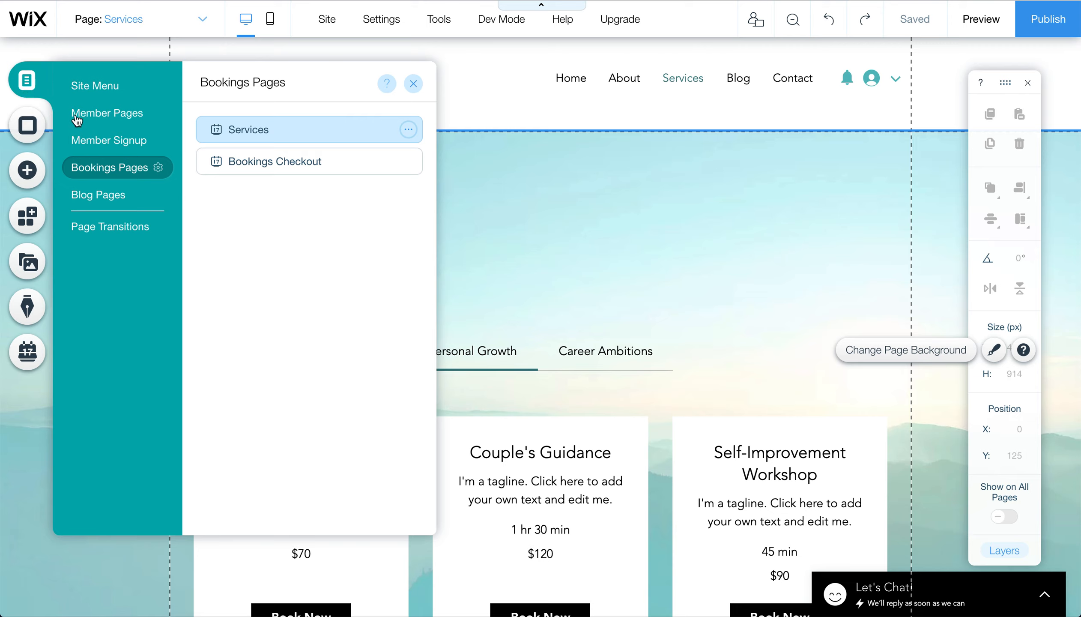
left_click(98, 85)
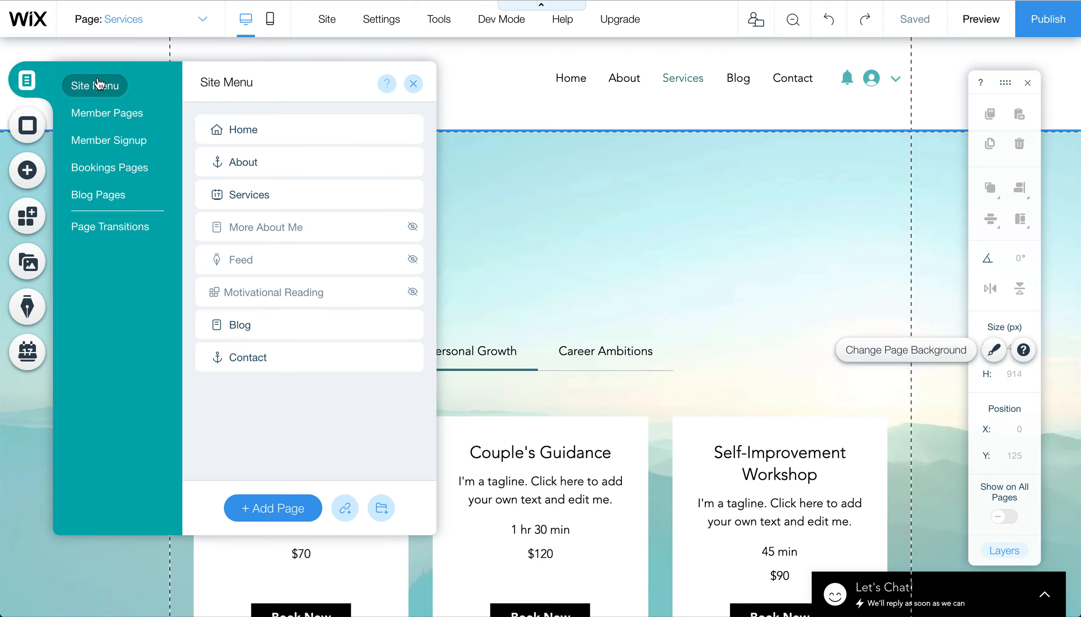
left_click(285, 510)
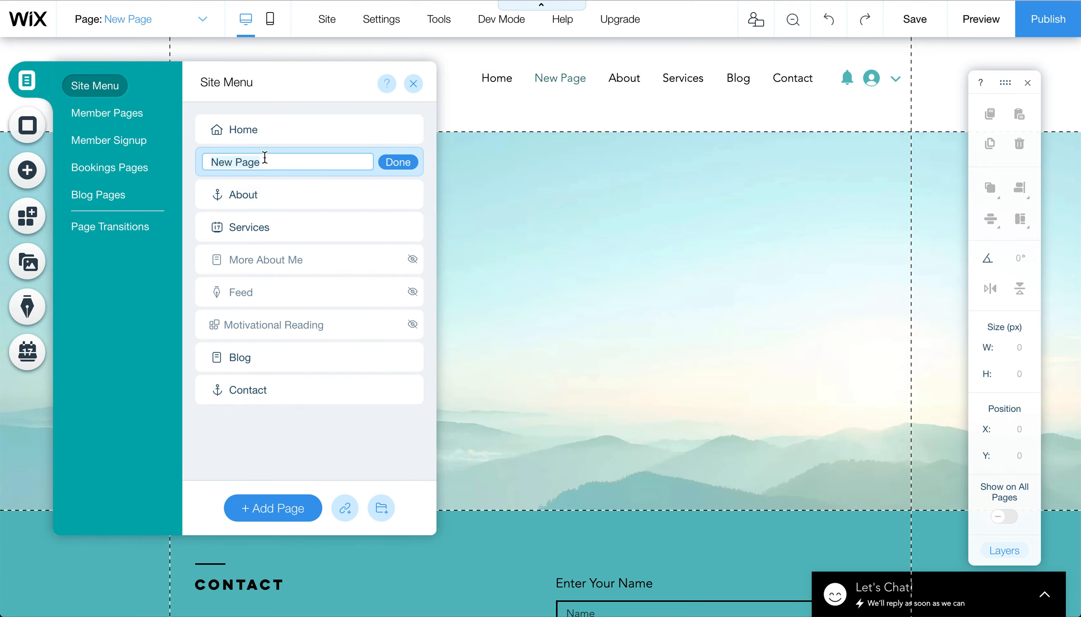
type("Fun Stuff")
left_click(407, 162)
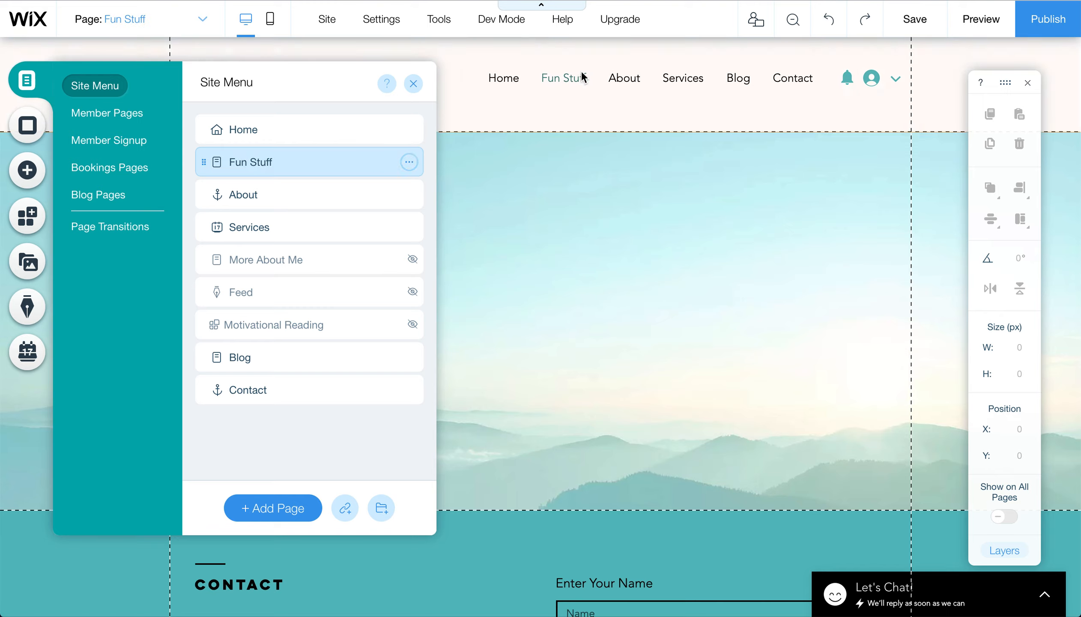
Nest the Fun Stuff page under About in the site menu and try its submenu link in the site preview
left_click_drag(253, 164, 281, 187)
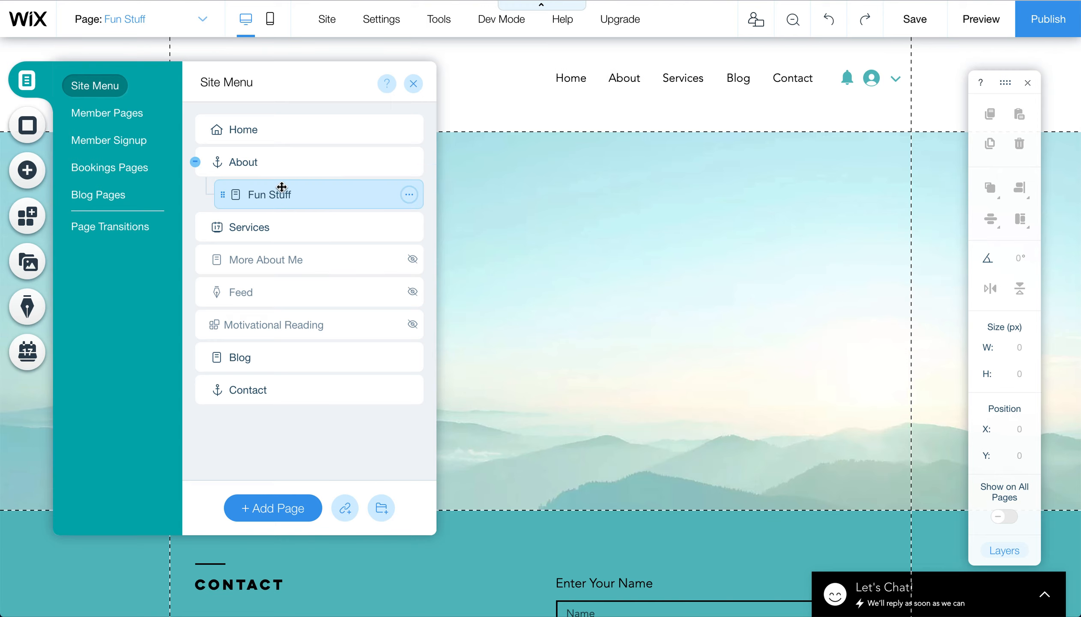
left_click(662, 104)
left_click(990, 21)
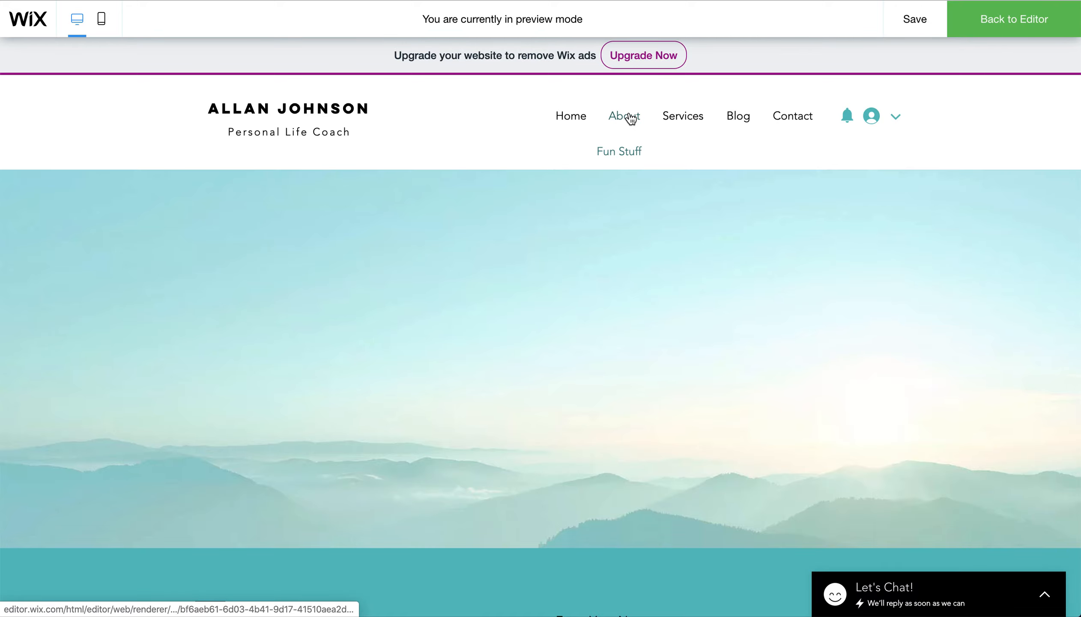
left_click(627, 154)
mouse_move(933, 30)
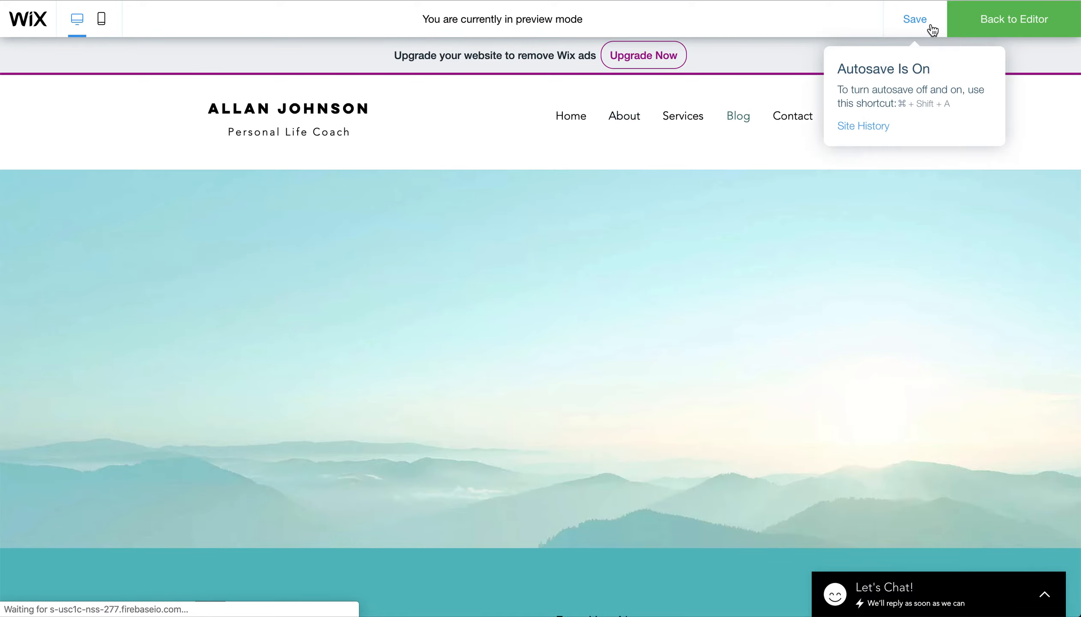
left_click(998, 37)
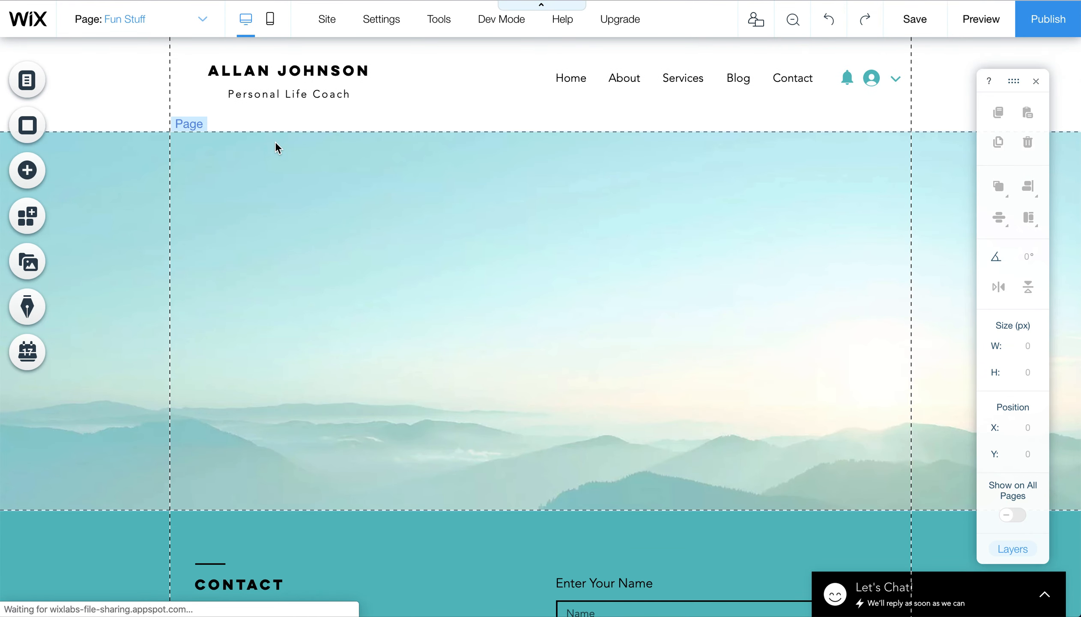
Move the Fun Stuff page back to the top level of the site menu, between Home and About
left_click(26, 79)
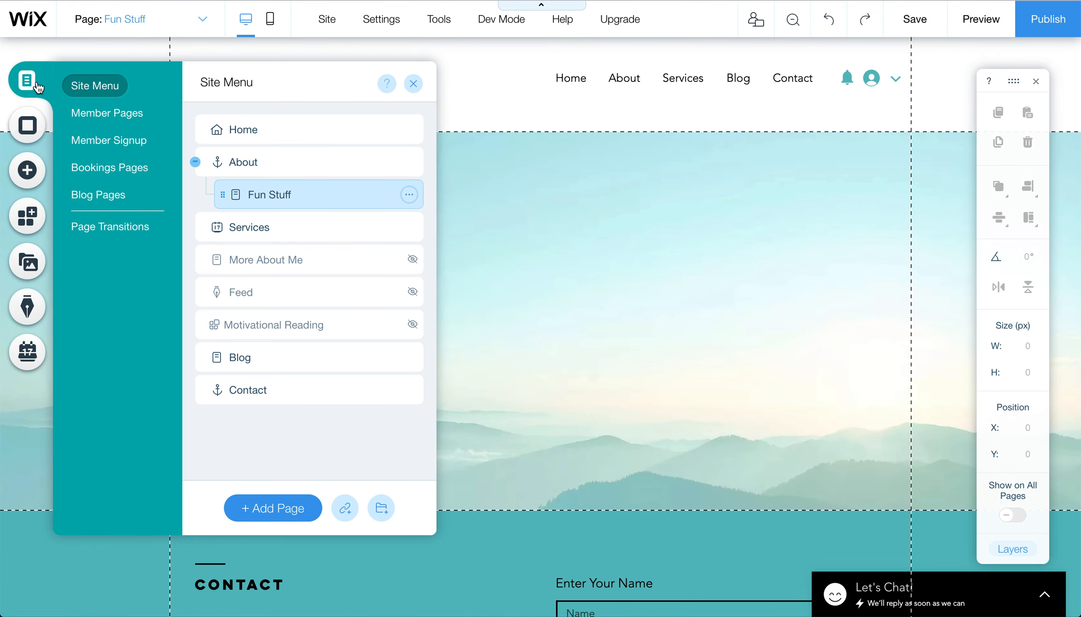
left_click_drag(239, 199, 211, 159)
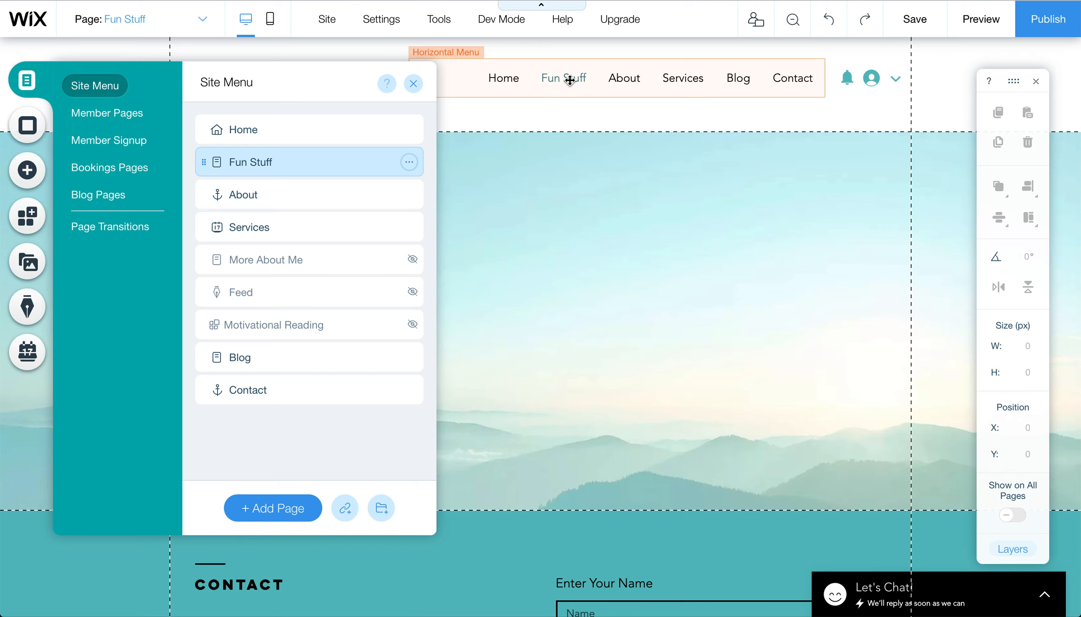
left_click(325, 157)
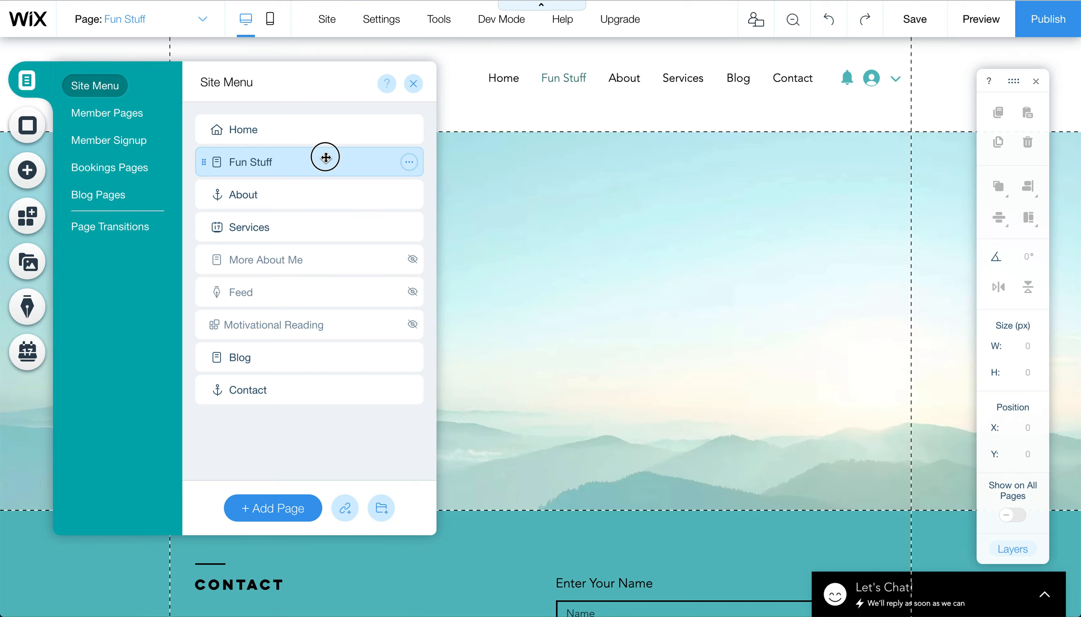
left_click(551, 250)
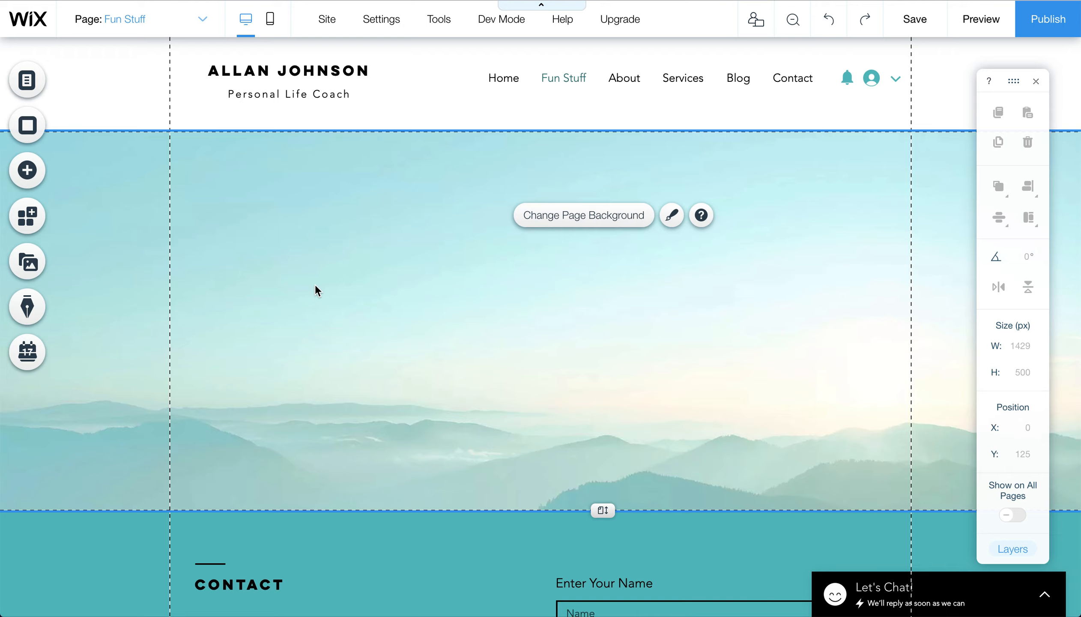
Try the glowing blue particles, dark ocean waves and banana pattern as the Fun Stuff page's background
left_click(33, 131)
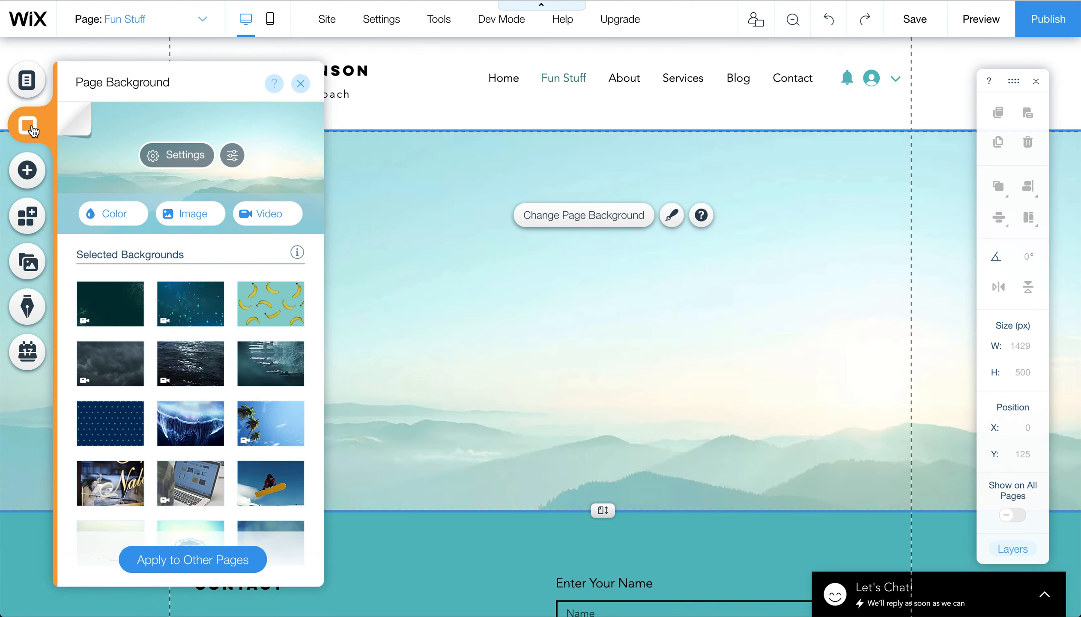
mouse_move(284, 314)
left_click(191, 308)
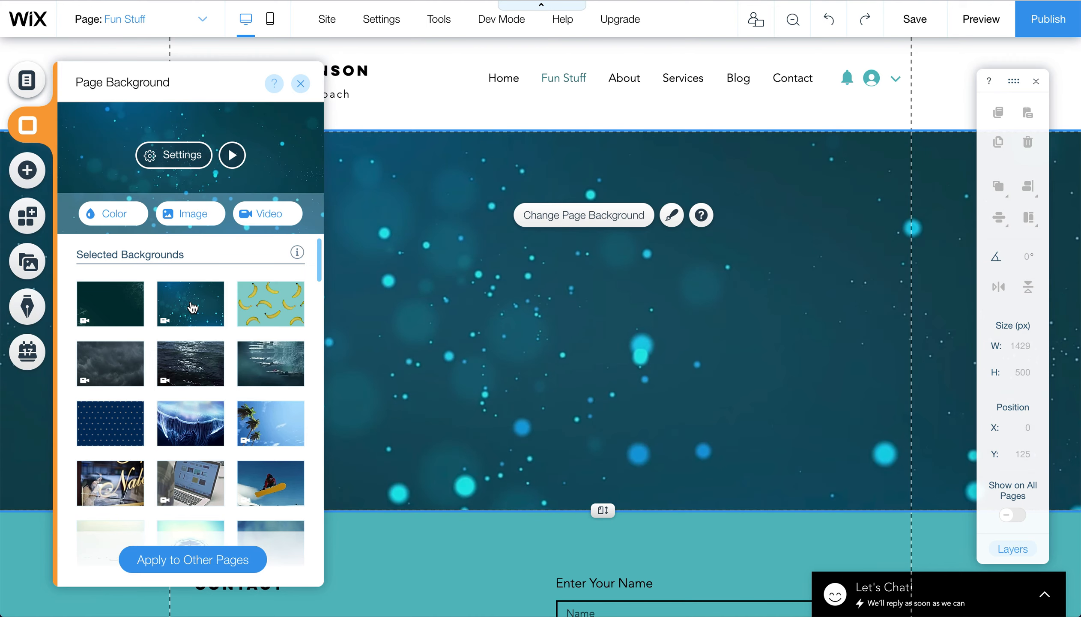
left_click(198, 372)
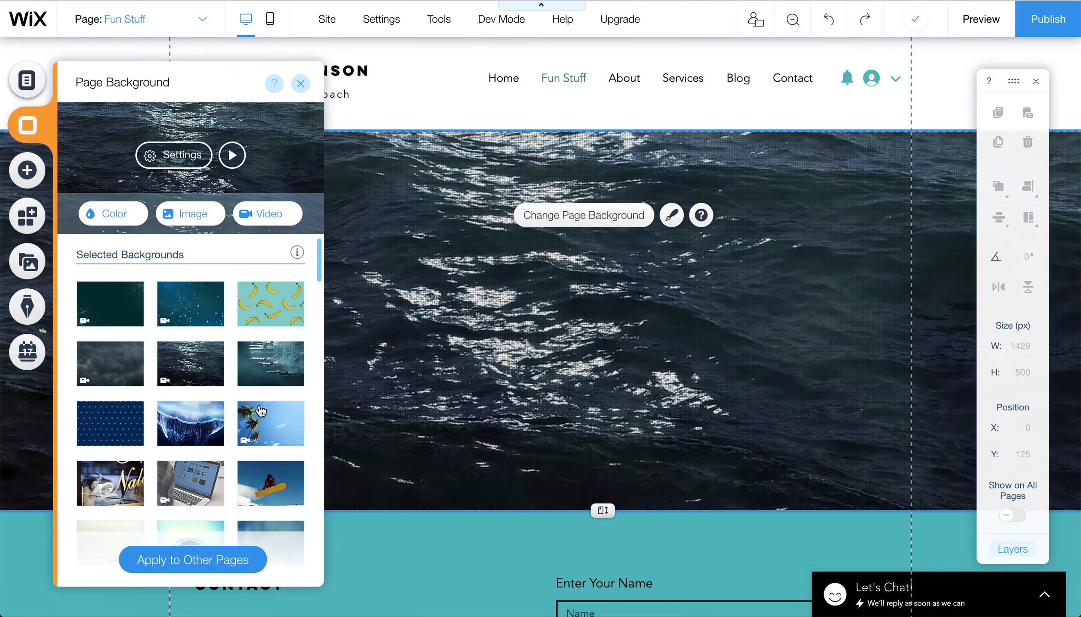
left_click(267, 297)
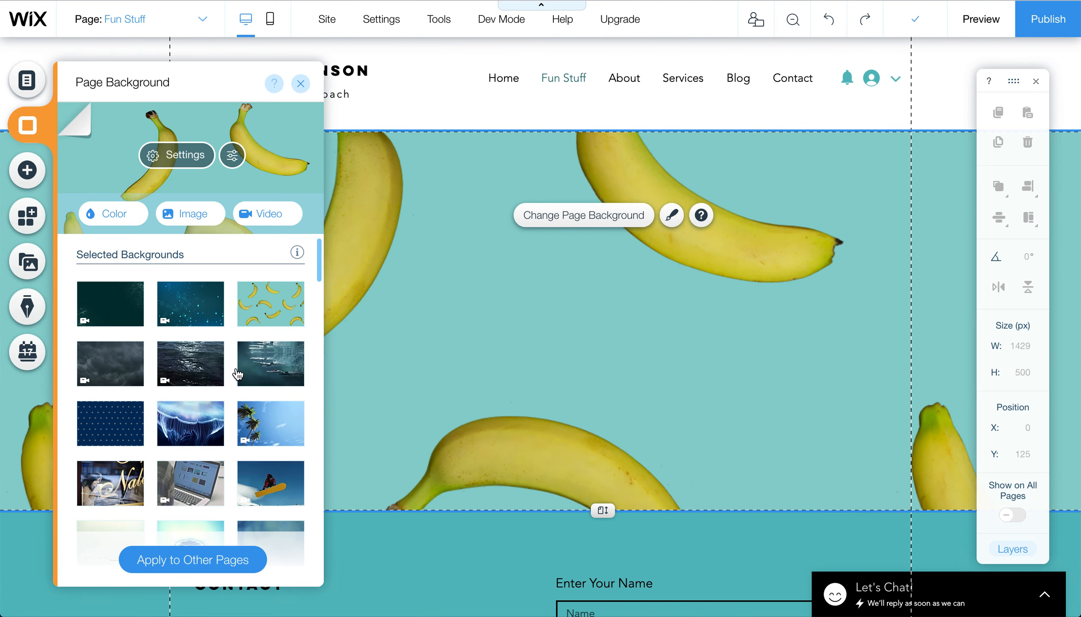
Set the Fun Stuff page's background to the Misty Slopes image
scroll(205, 410, "down", 5)
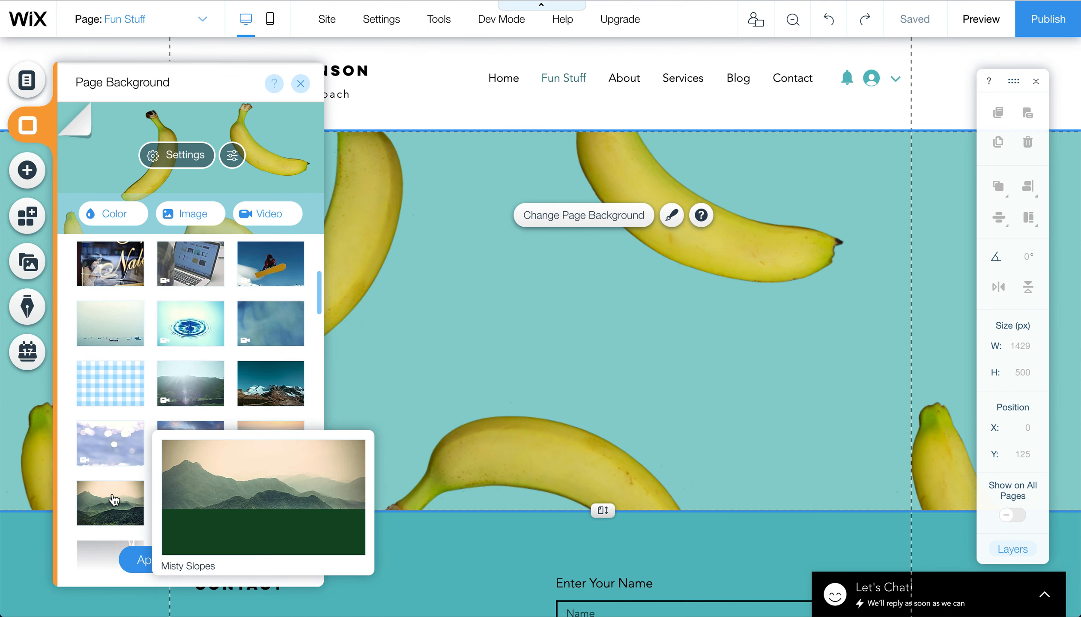
left_click(114, 500)
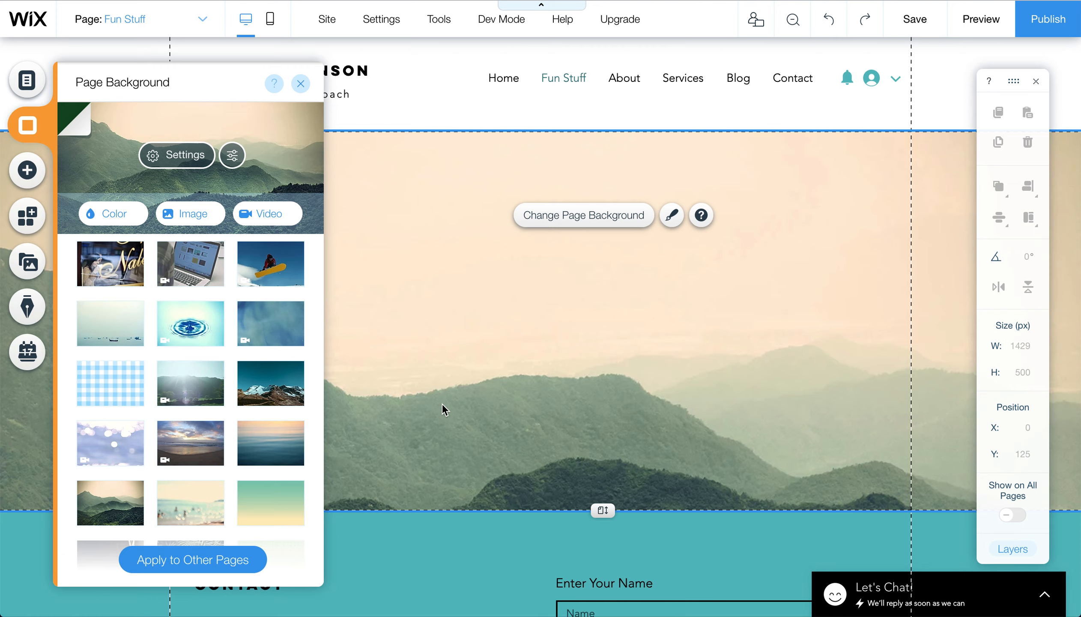
mouse_move(283, 443)
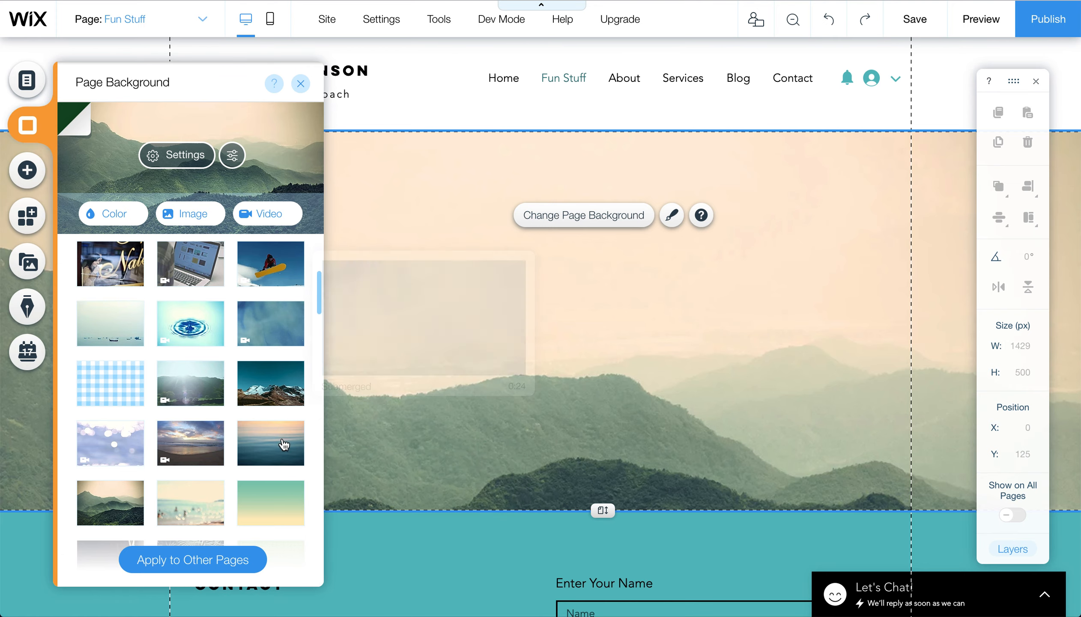
left_click(452, 215)
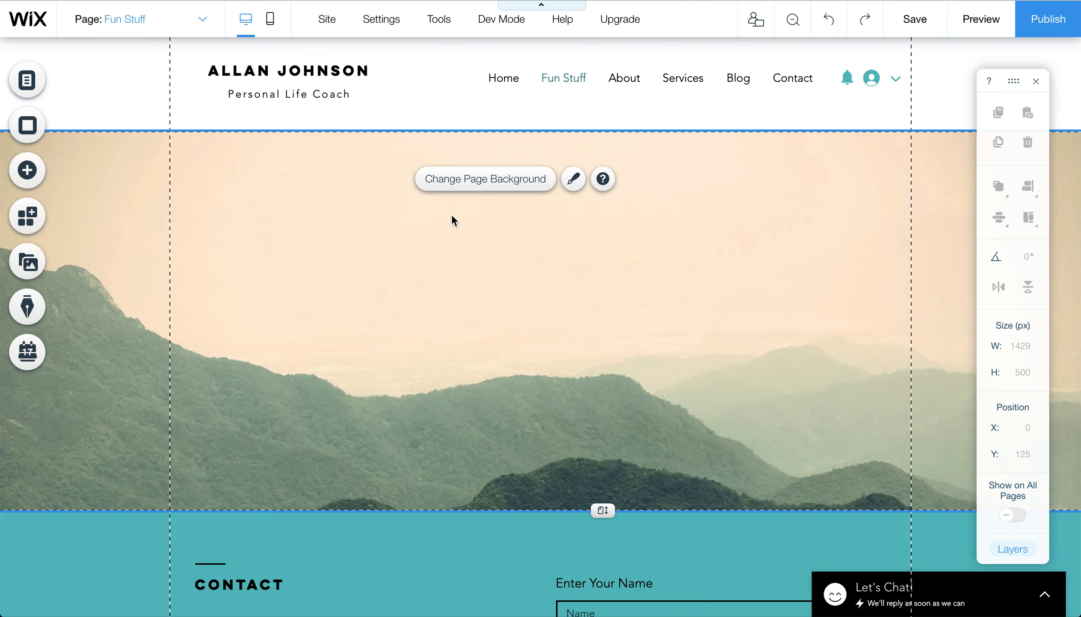
Look over the page background options again and select the footer
left_click(28, 126)
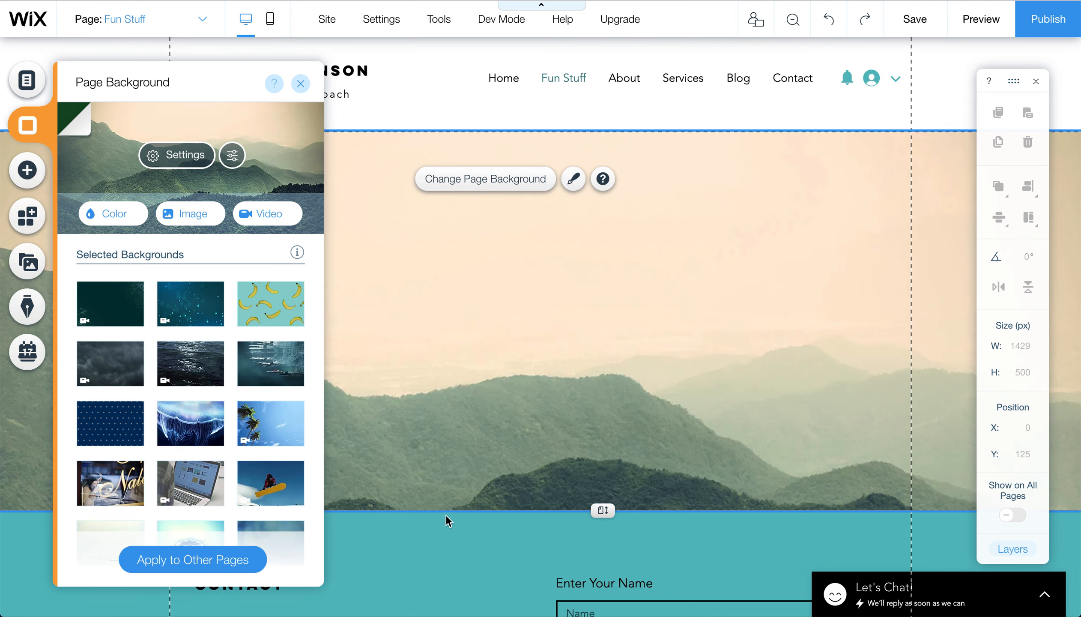
left_click(458, 550)
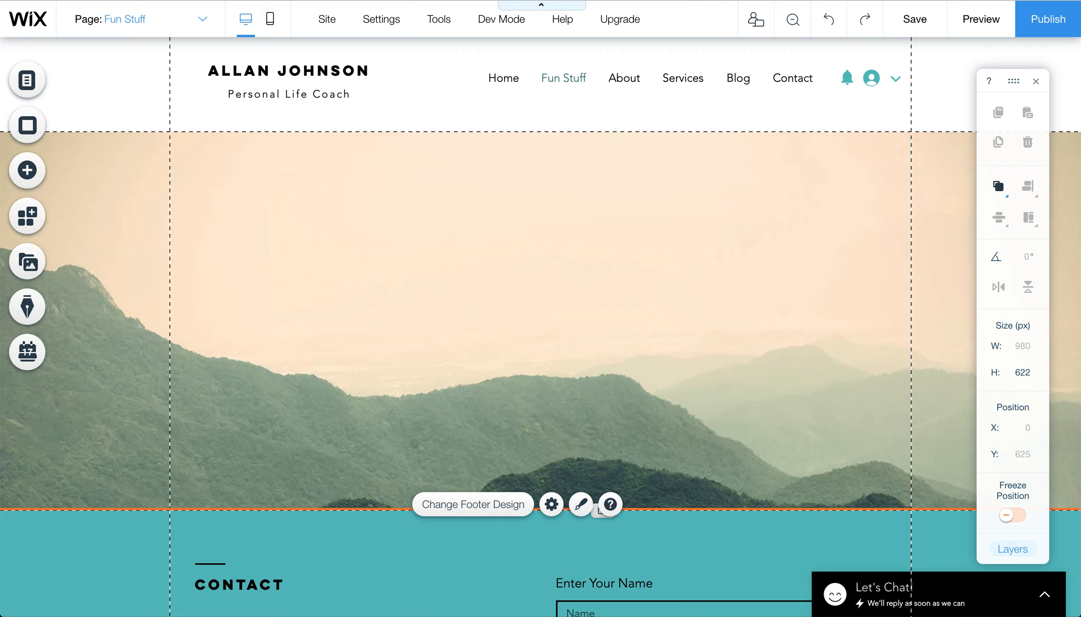